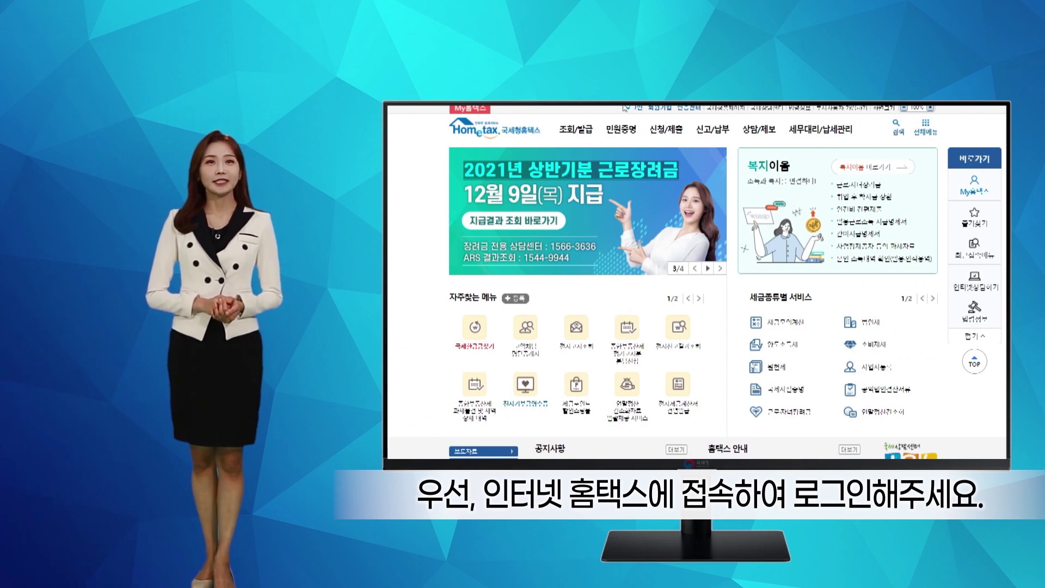
# - Log in to Hometax and open the value-added tax (부가가치세) return filing page
pyautogui.click(632, 108)
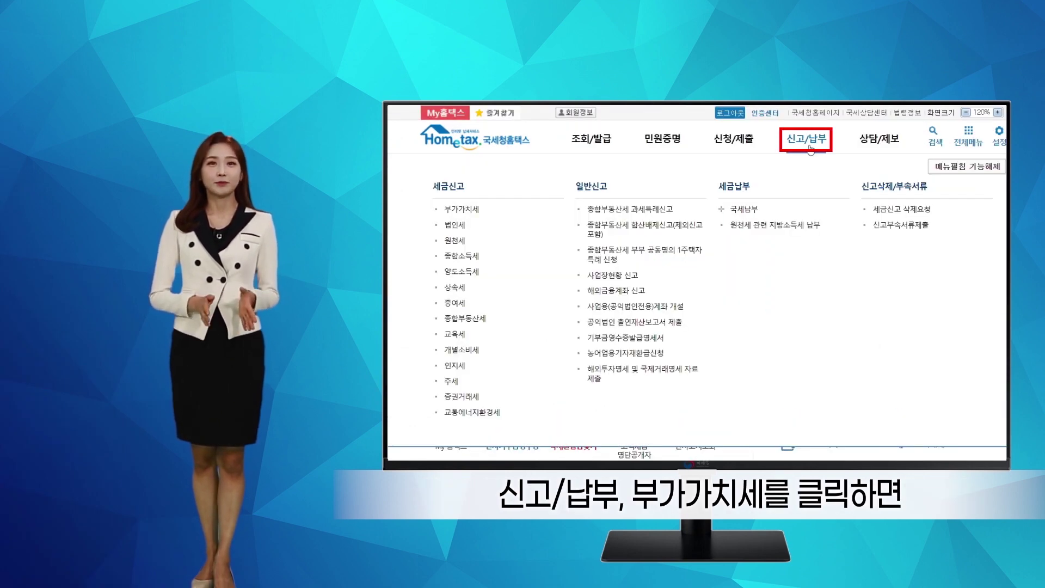
pyautogui.click(813, 134)
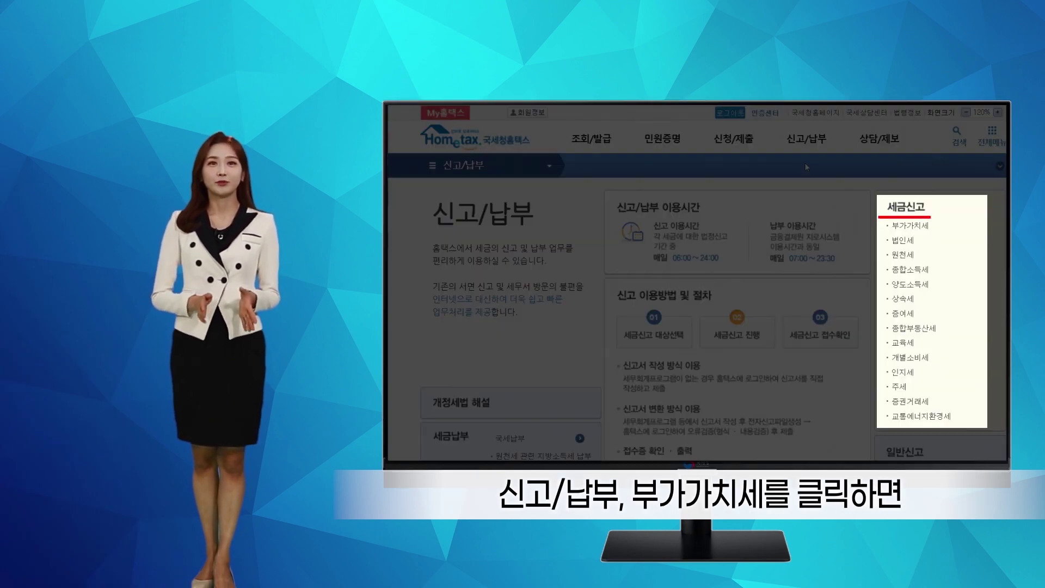
pyautogui.click(889, 225)
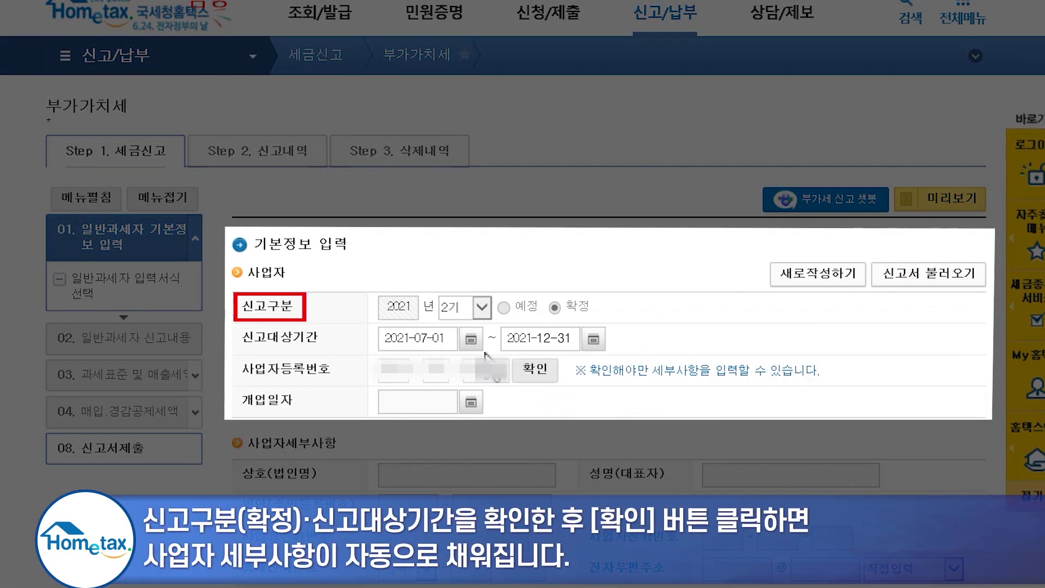
# - Verify the business registration number for the 2021 second-half final return, then save the basic information and continue
pyautogui.click(529, 375)
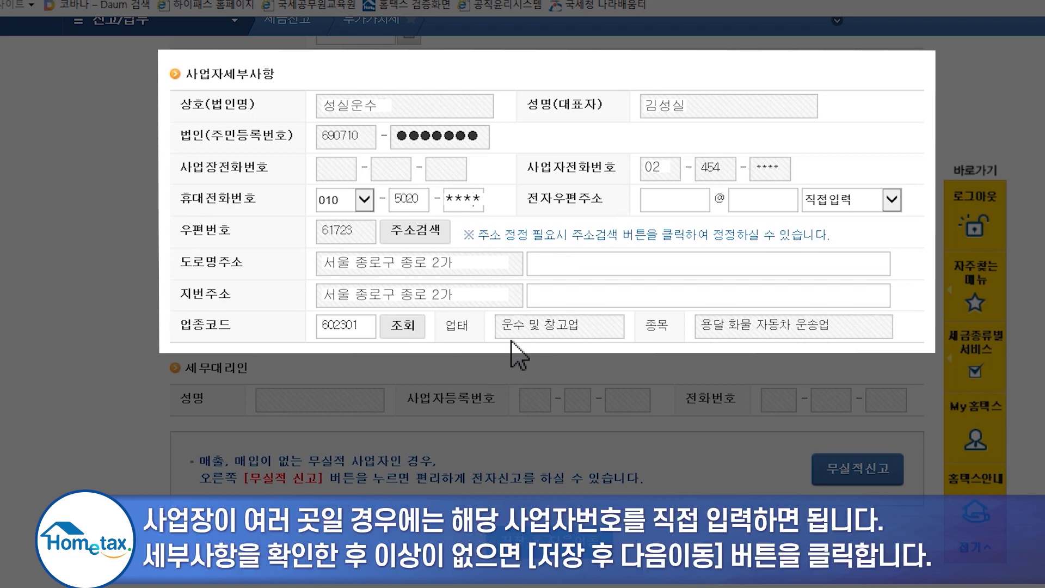
pyautogui.scroll(-1, 520, 356)
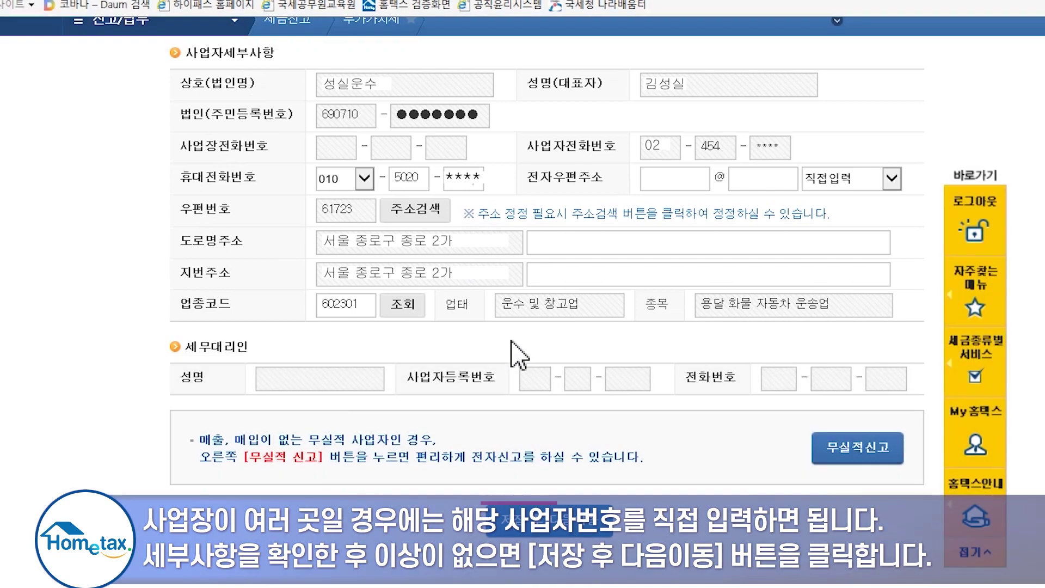
pyautogui.click(552, 520)
pyautogui.click(485, 409)
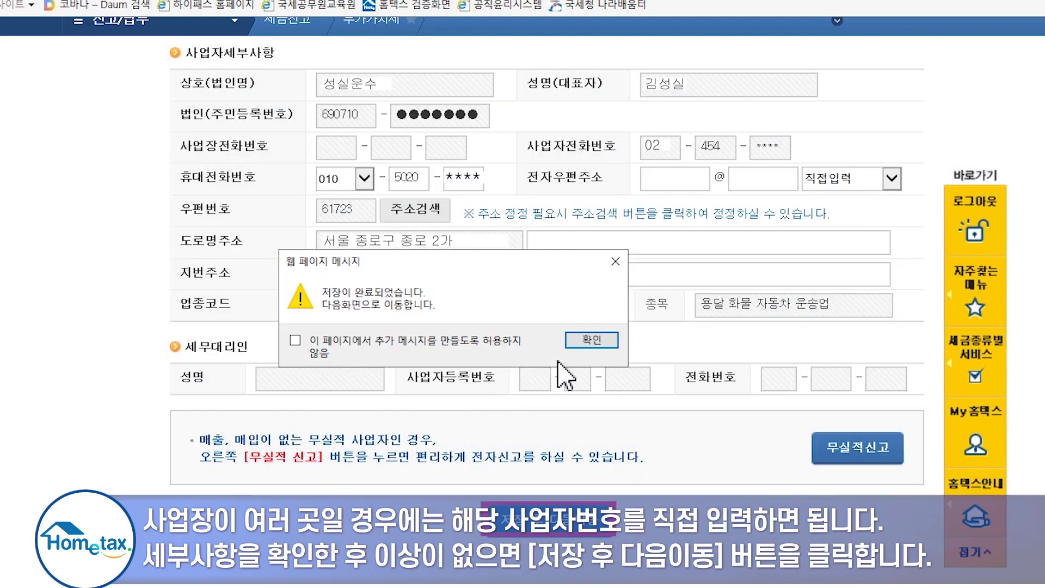
pyautogui.click(555, 343)
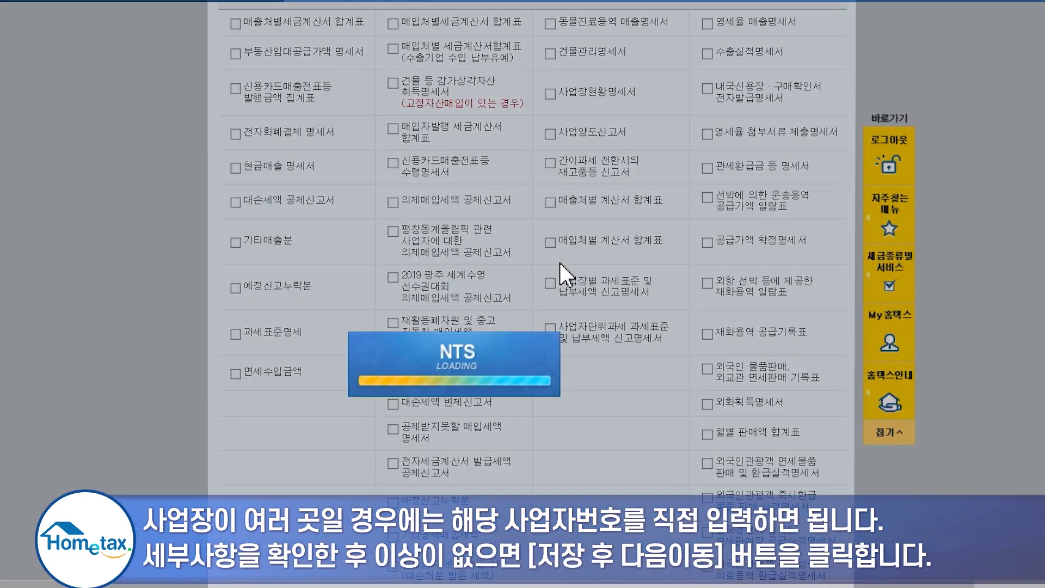
# - Deselect the 신용카드매출전표등 발행금액 집계표 and 기타매출분 forms in the input form selection
pyautogui.scroll(3, 498, 300)
pyautogui.scroll(3, 498, 300)
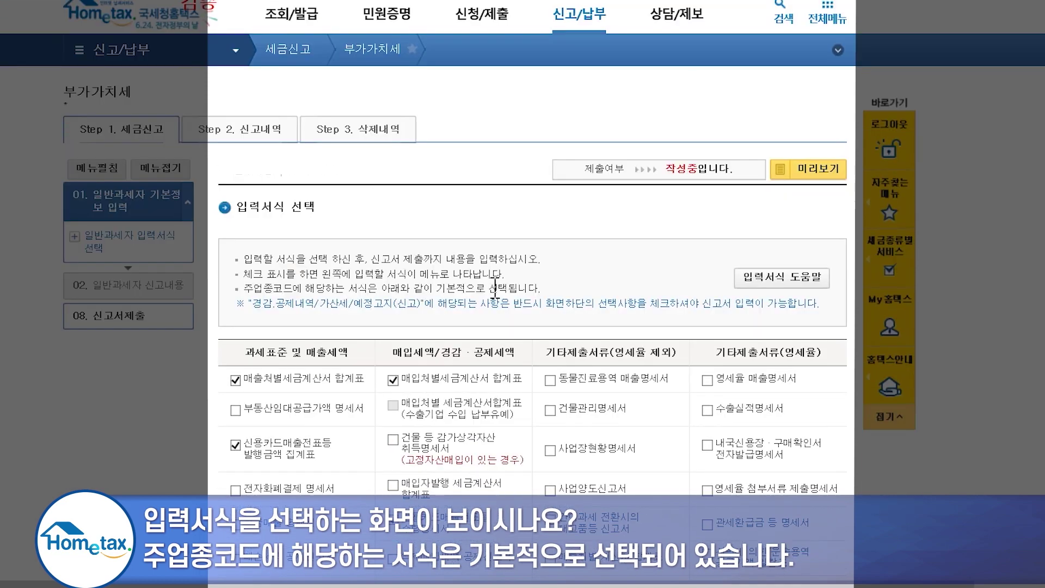
pyautogui.scroll(-2, 496, 288)
pyautogui.scroll(-2, 496, 289)
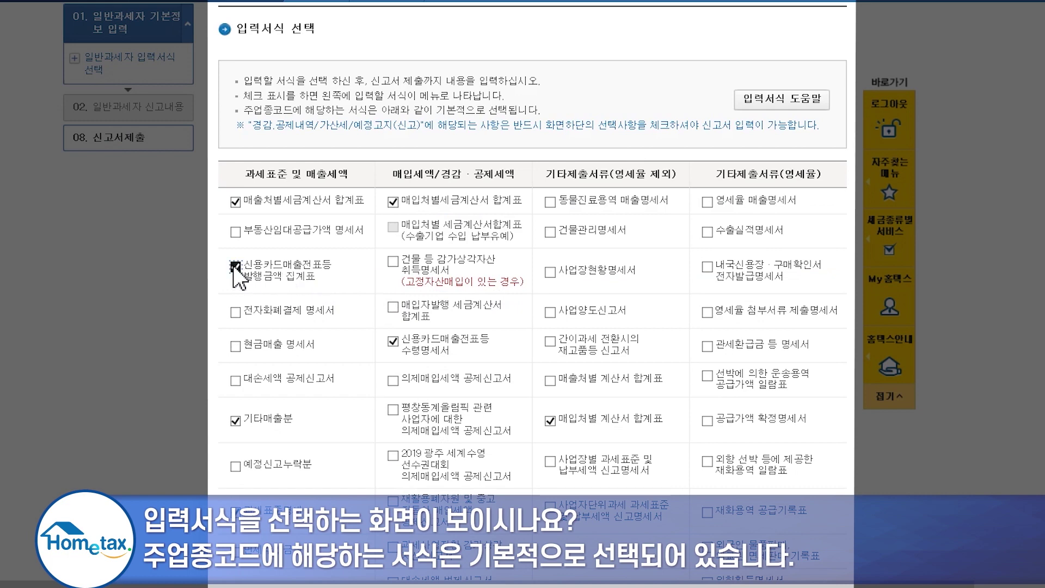
pyautogui.scroll(-2, 238, 275)
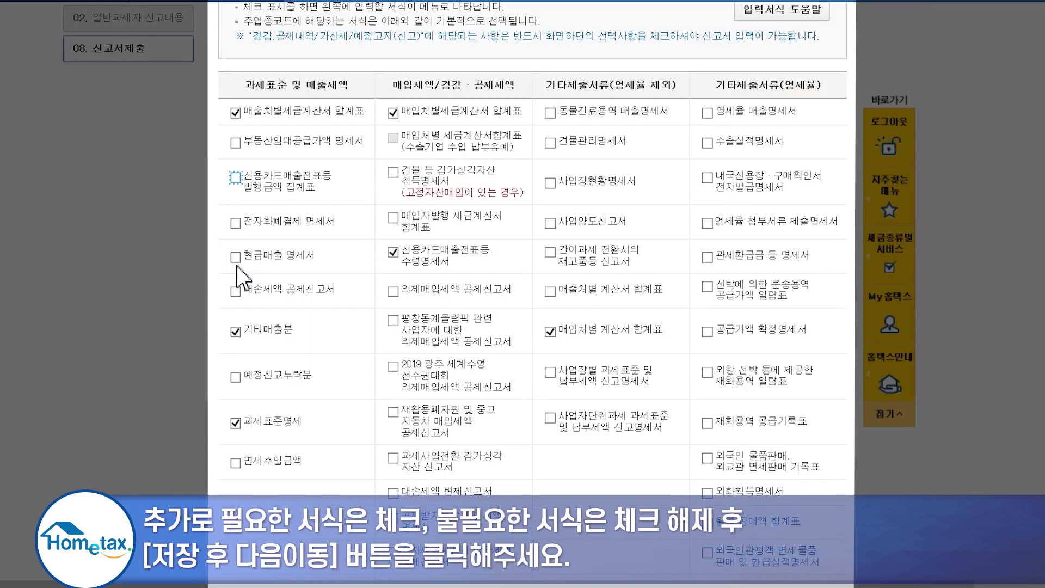
pyautogui.click(236, 331)
pyautogui.click(236, 331)
pyautogui.scroll(-8, 239, 338)
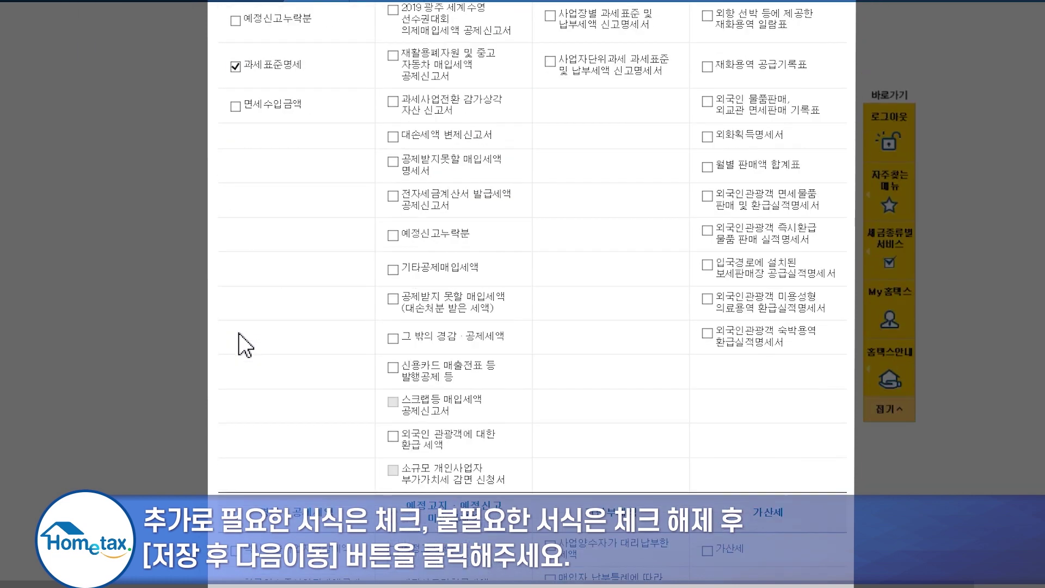
# - Select the 예정고지세액 form, then save the form selection and continue to the return contents
pyautogui.scroll(-2, 240, 335)
pyautogui.click(394, 462)
pyautogui.scroll(-2, 434, 416)
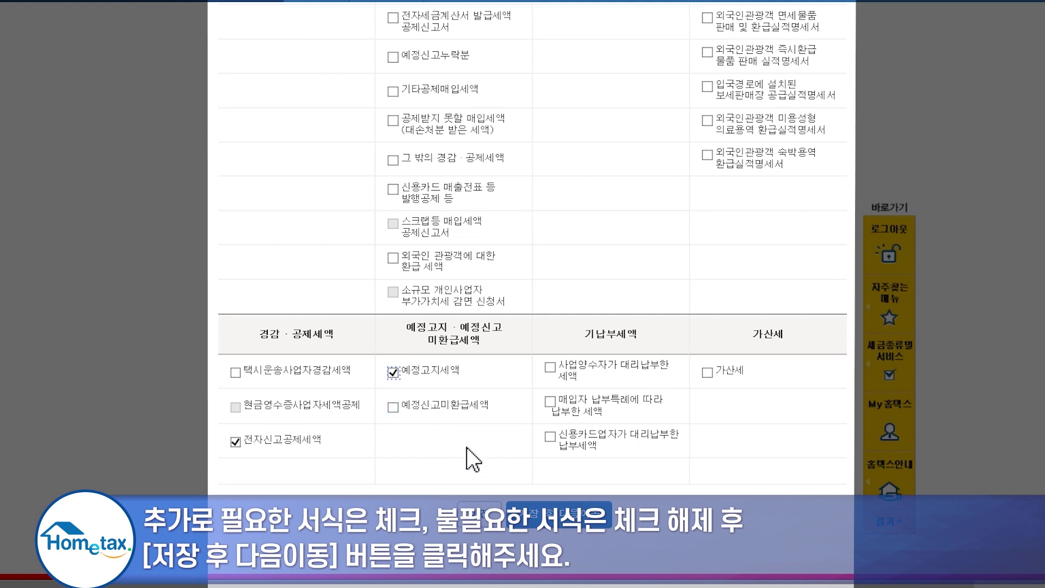
pyautogui.click(532, 511)
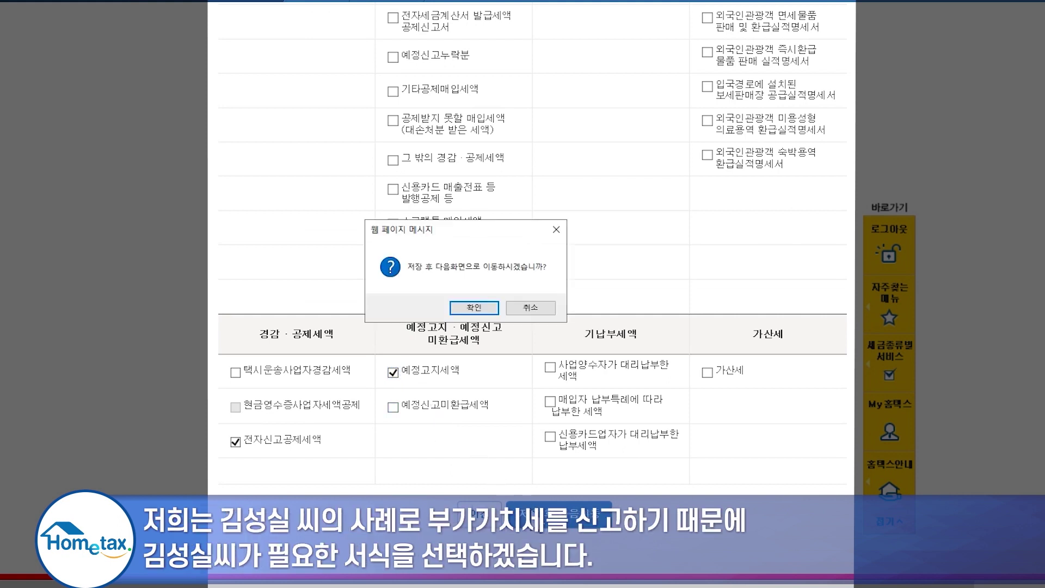
pyautogui.click(475, 307)
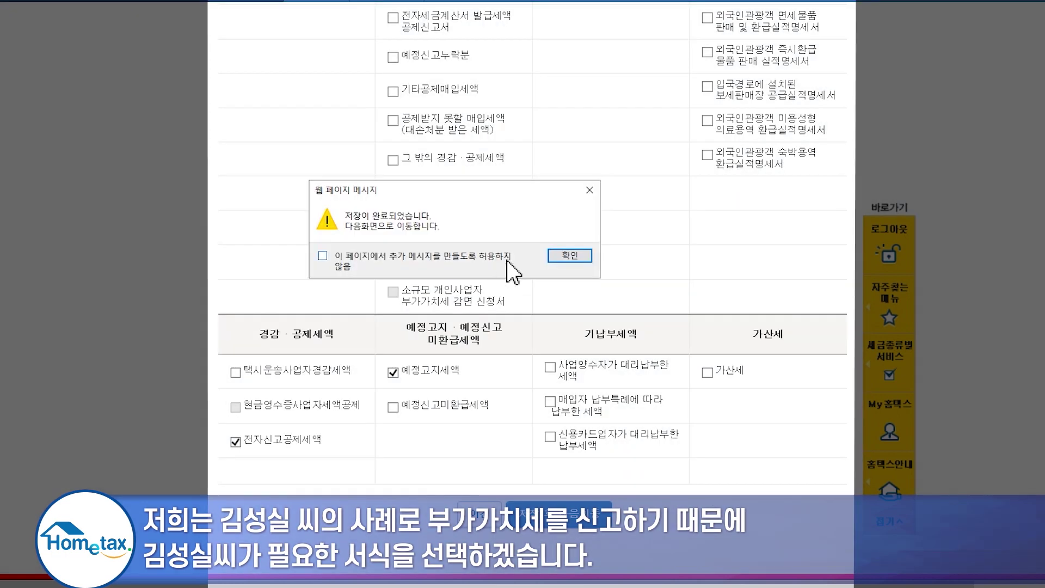
pyautogui.click(558, 260)
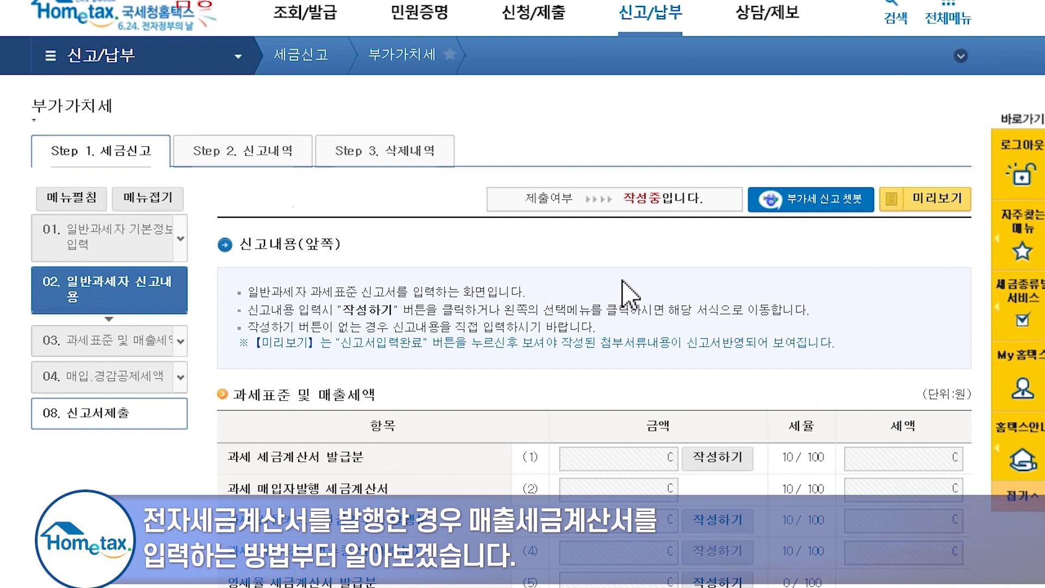
# - Open the sales tax invoice summary for 과세 세금계산서 발급분 and load the issued electronic tax invoices
pyautogui.scroll(-2, 630, 293)
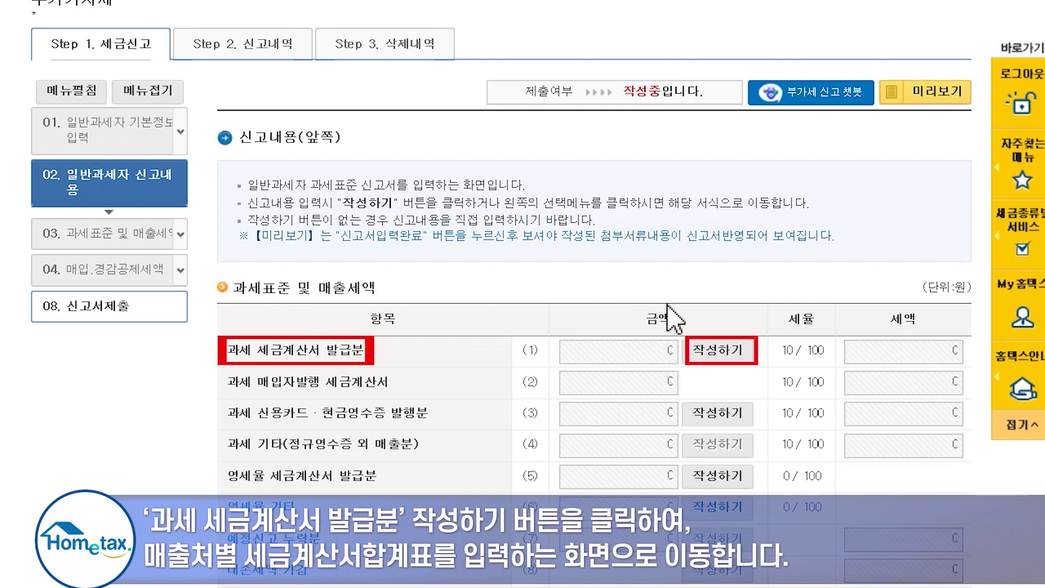
pyautogui.click(708, 359)
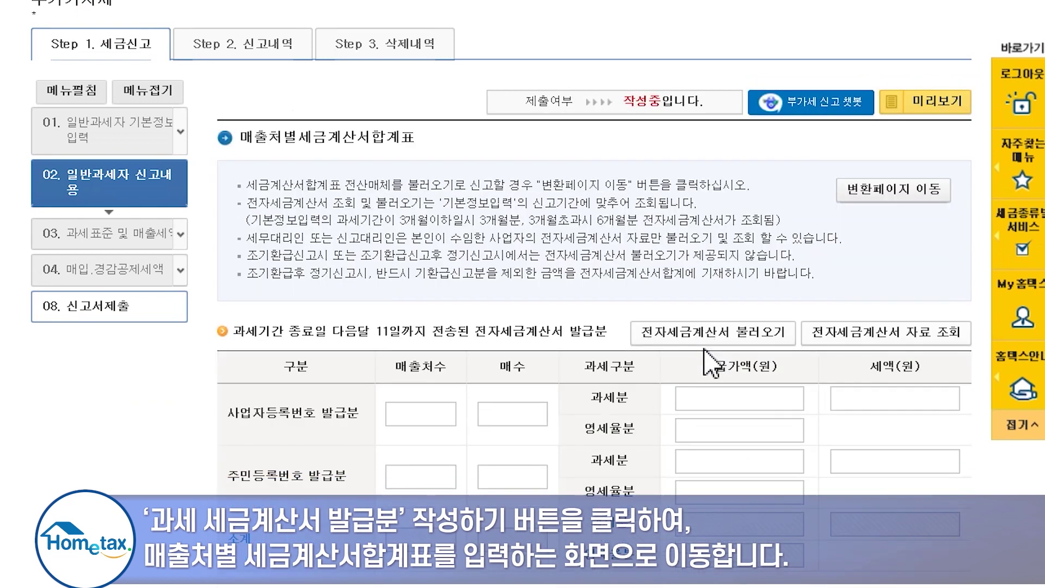
pyautogui.click(709, 340)
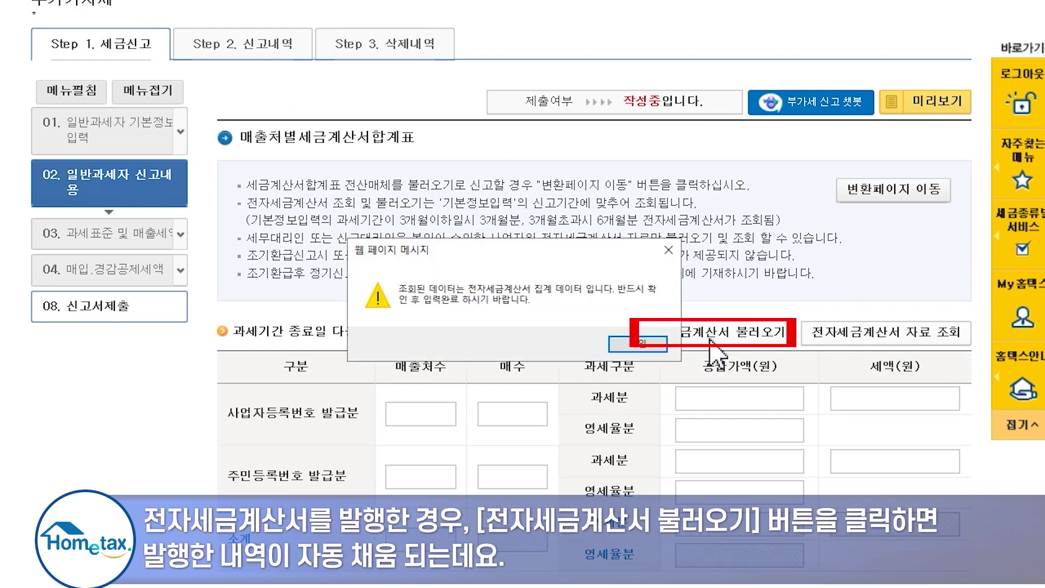
pyautogui.click(651, 344)
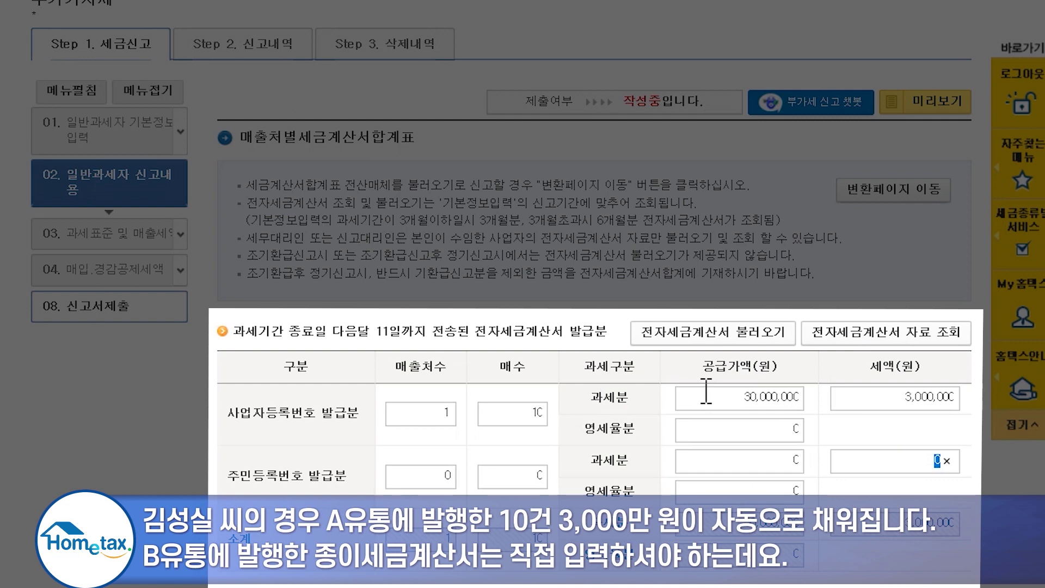
# - Enter B유통's business registration number in the paper tax invoice sales section and verify it
pyautogui.scroll(-10, 599, 375)
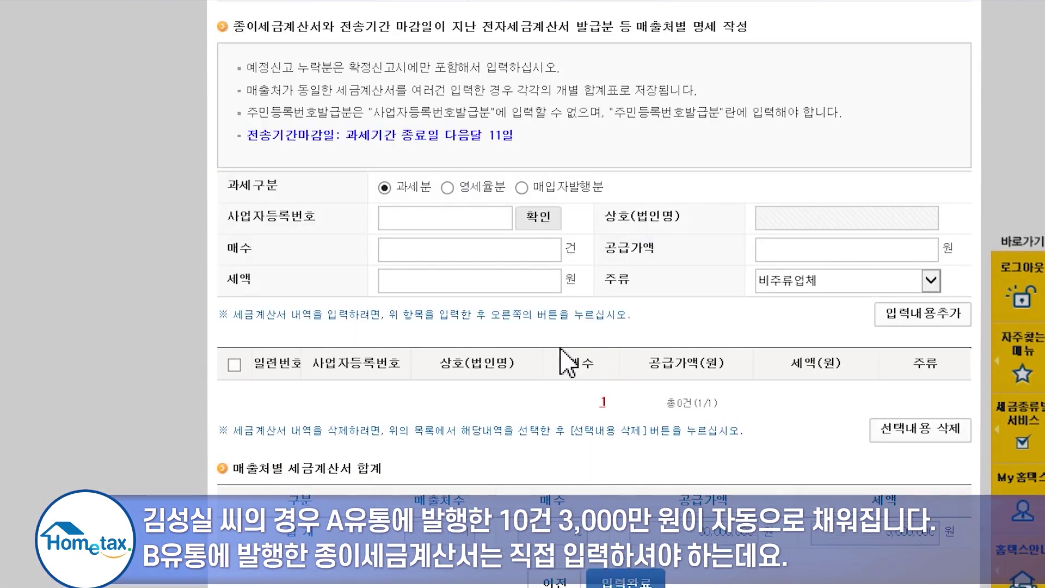
pyautogui.click(458, 216)
pyautogui.hotkey('ctrl', 'v')
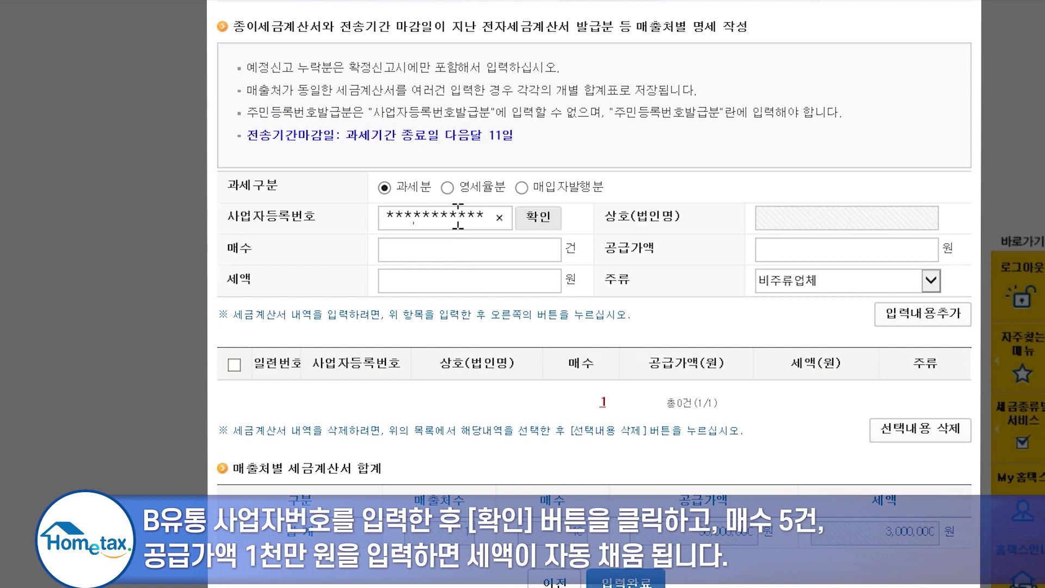
pyautogui.click(538, 216)
# - Add the B유통 entry with 5 invoices and a supply value of 10,000,000 won, and complete the sales invoice summary
pyautogui.click(469, 249)
pyautogui.write('5')
pyautogui.click(775, 250)
pyautogui.write('10000000')
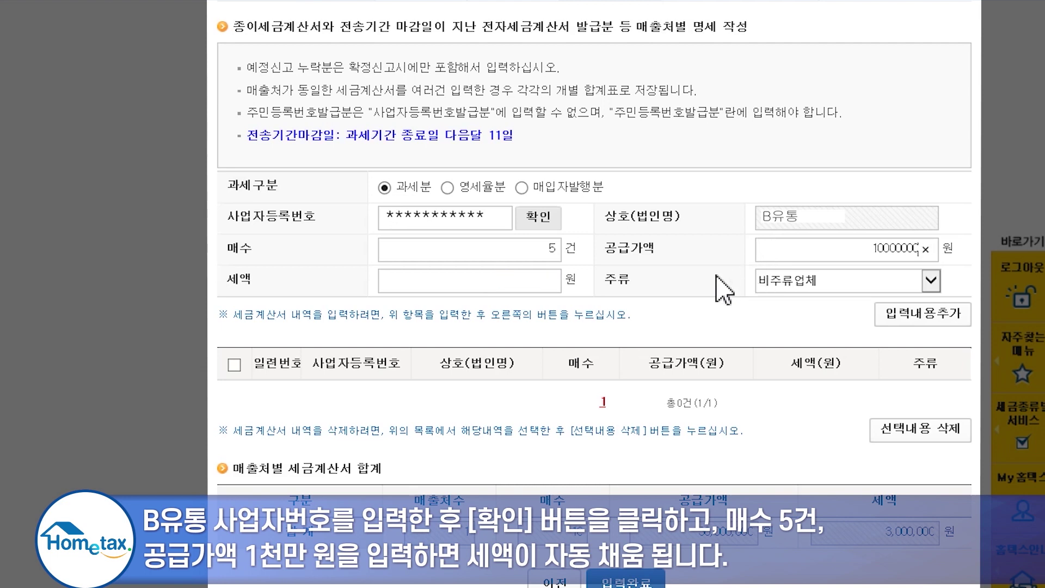
pyautogui.press('Tab')
pyautogui.click(902, 321)
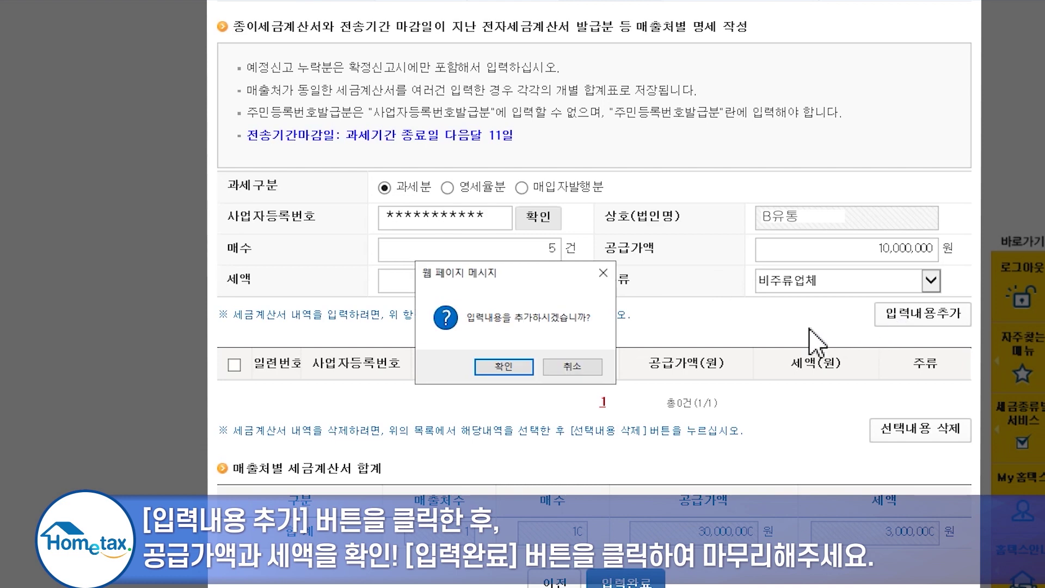
pyautogui.click(521, 372)
pyautogui.scroll(-2, 525, 382)
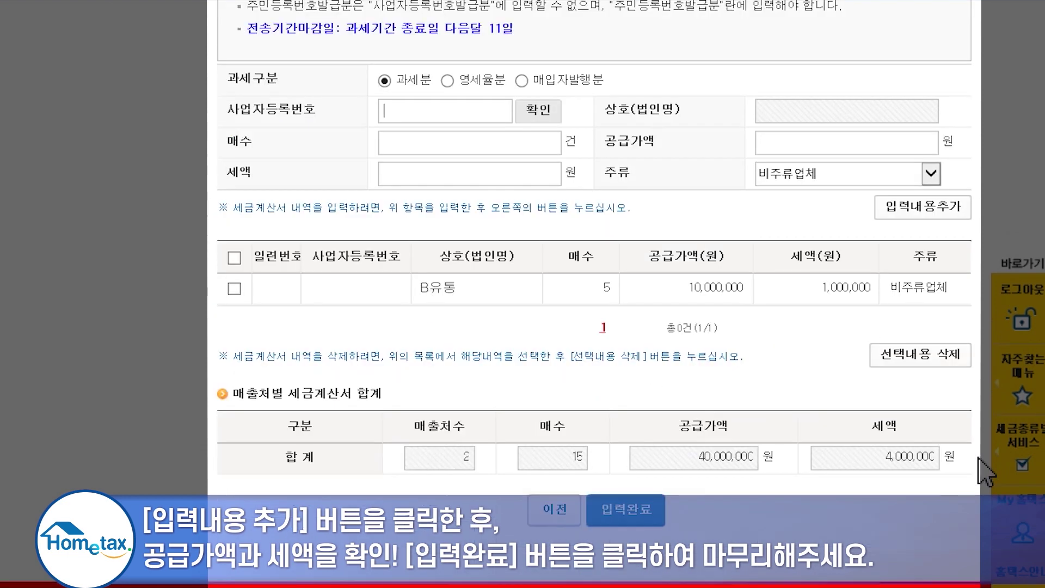
pyautogui.click(650, 517)
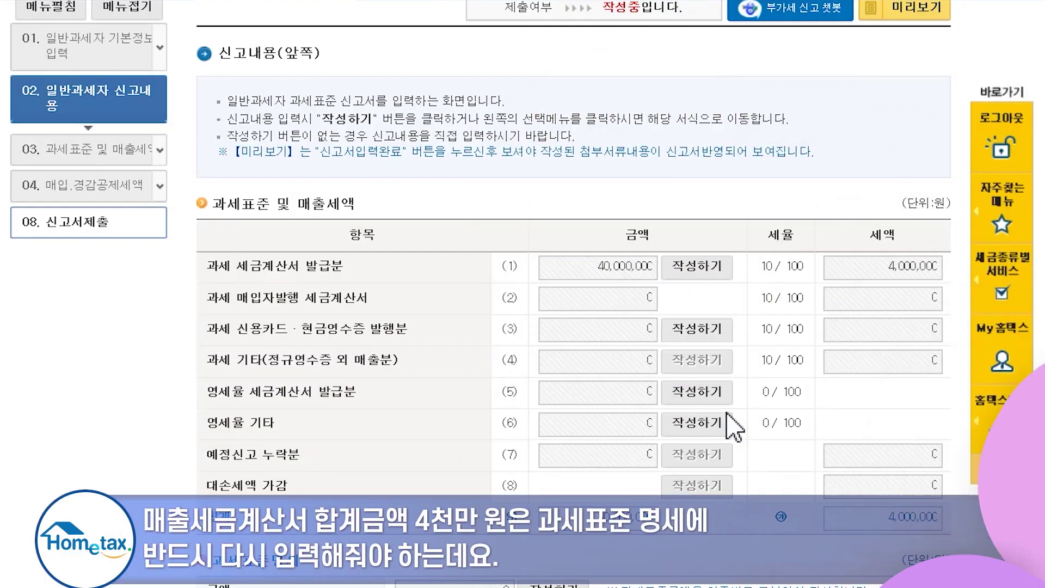
# - Fill in the tax base statement (과세표준명세) with 40,000,000 won for business code 602301, then save and continue
pyautogui.scroll(-2, 735, 427)
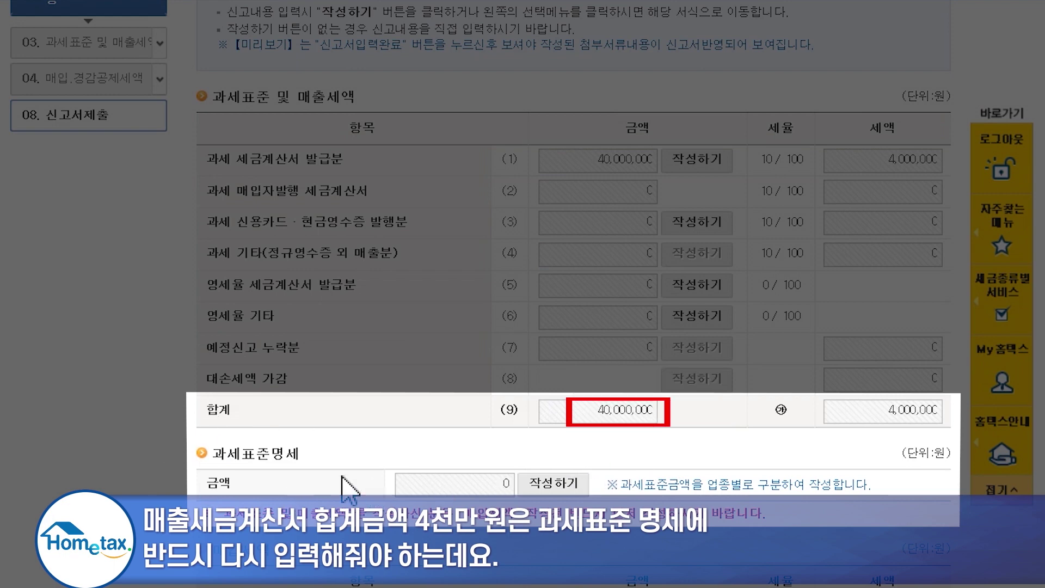
pyautogui.click(559, 487)
pyautogui.click(936, 481)
pyautogui.write('40,00')
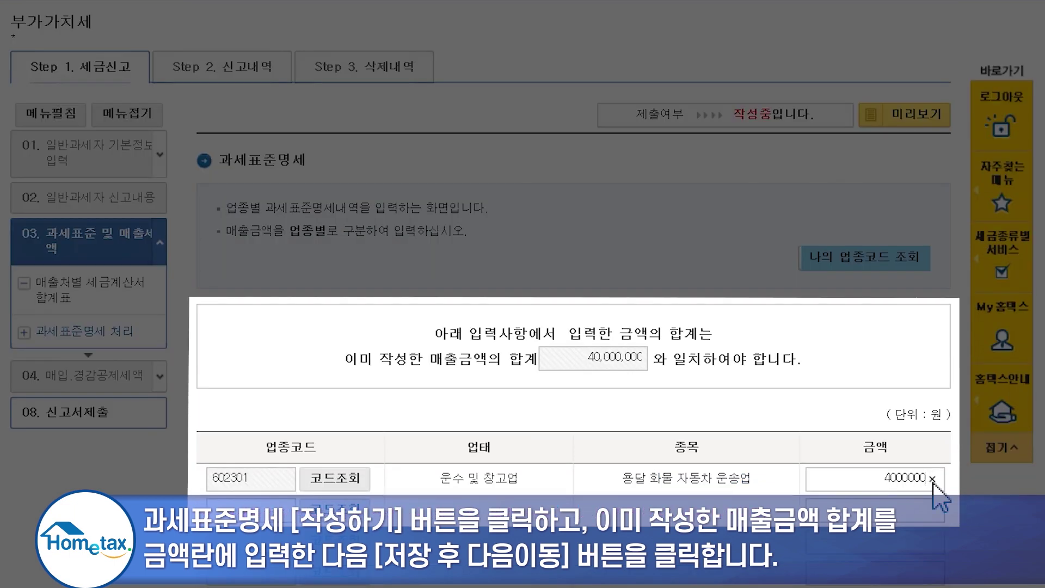
pyautogui.write('0,000')
pyautogui.scroll(-5, 934, 488)
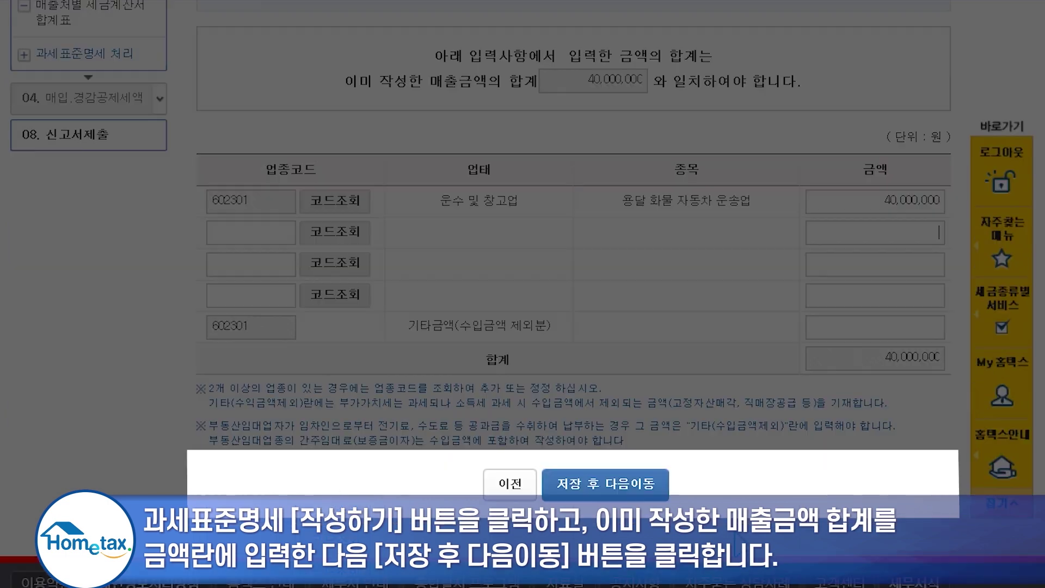
pyautogui.click(633, 490)
pyautogui.click(472, 372)
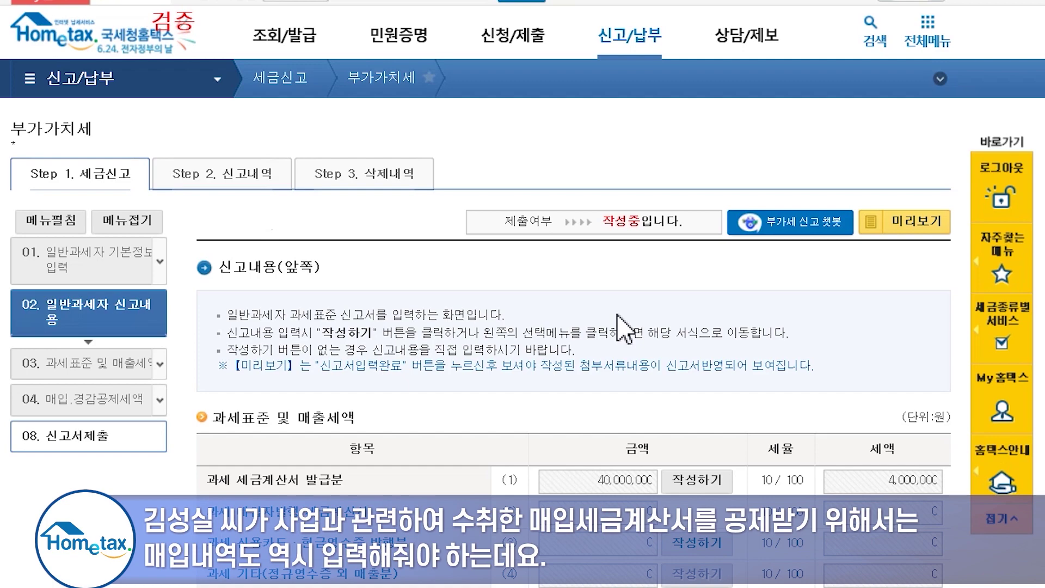
# - Open the purchase tax invoice summary for 세금계산서수취분 일반매입 and load the received electronic tax invoices
pyautogui.scroll(-8, 625, 330)
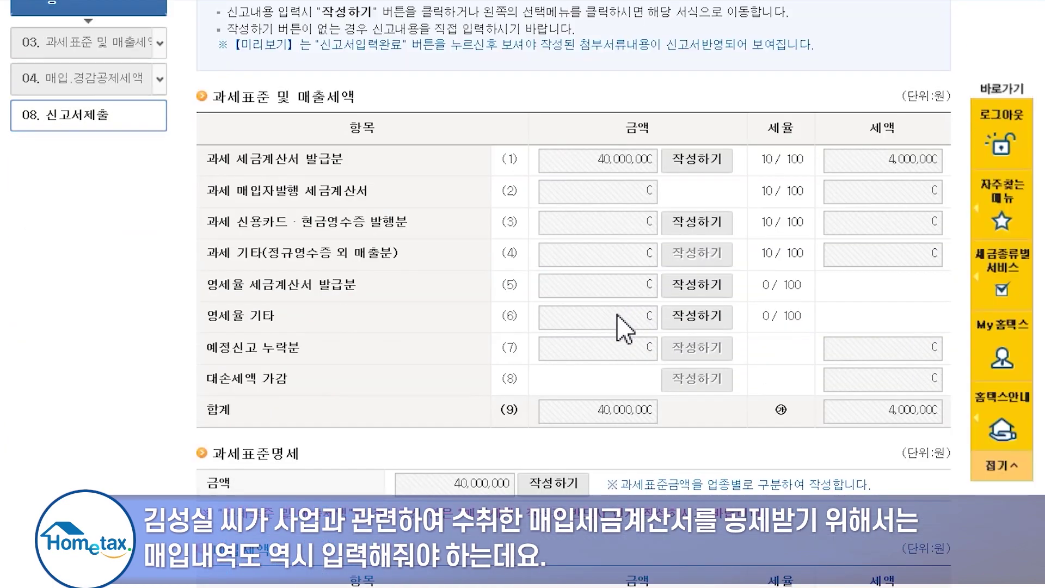
pyautogui.scroll(-8, 625, 330)
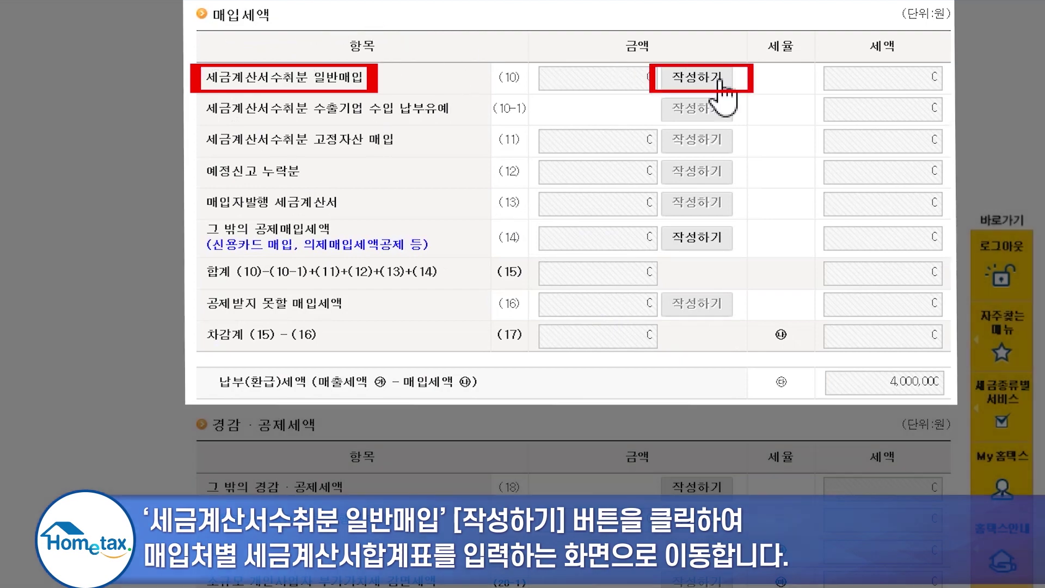
pyautogui.click(714, 84)
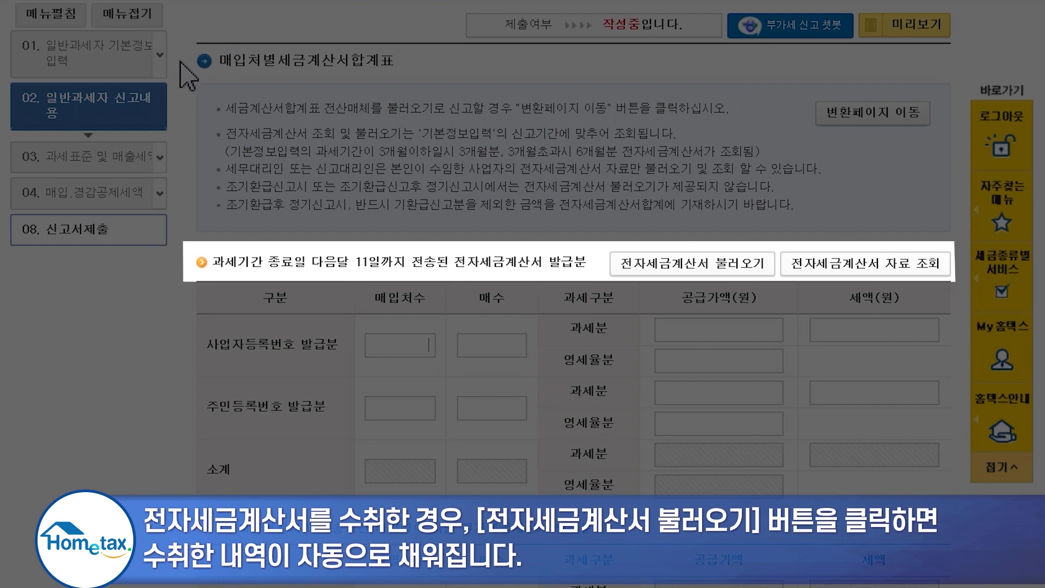
pyautogui.click(666, 266)
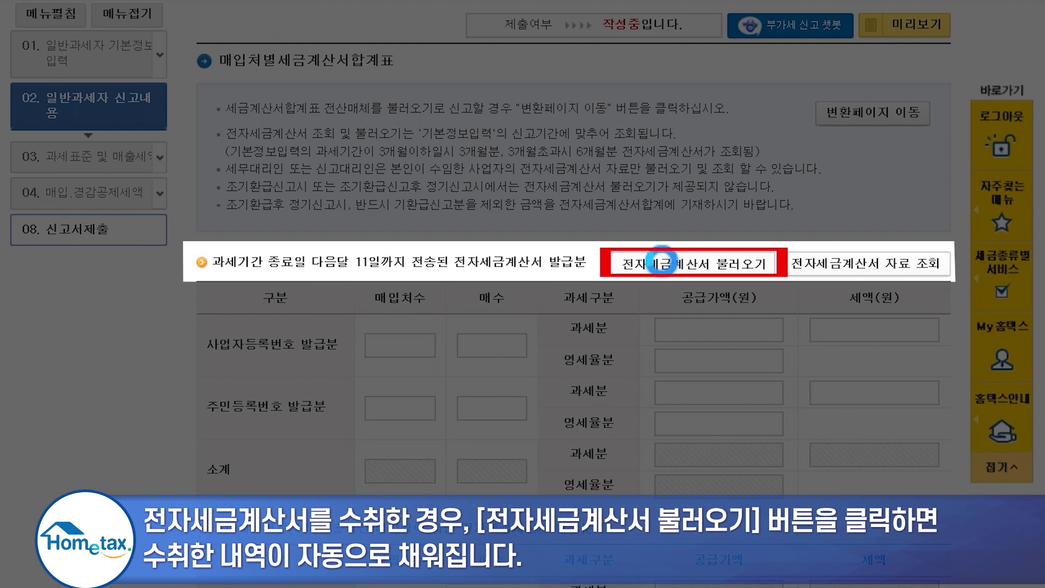
pyautogui.click(617, 366)
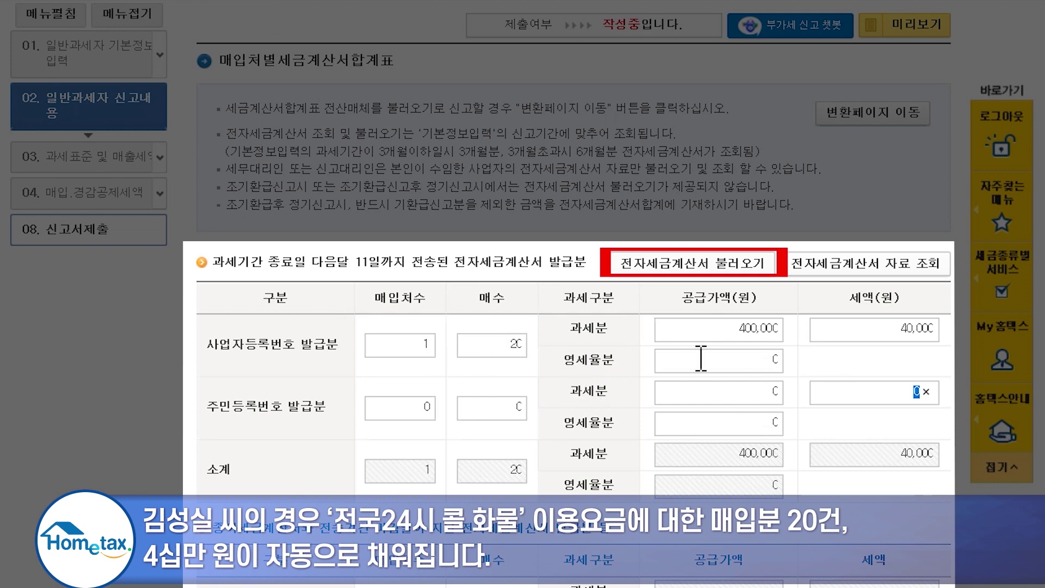
# - Enter 종로카센터's business registration number in the paper purchase tax invoice section and verify it
pyautogui.click(750, 396)
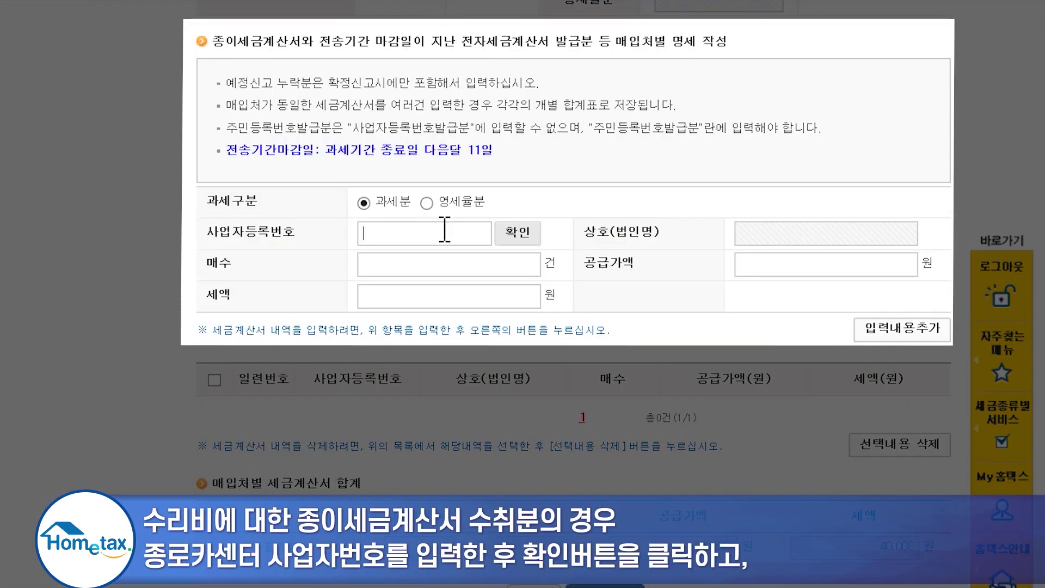
pyautogui.hotkey('ctrl', 'v')
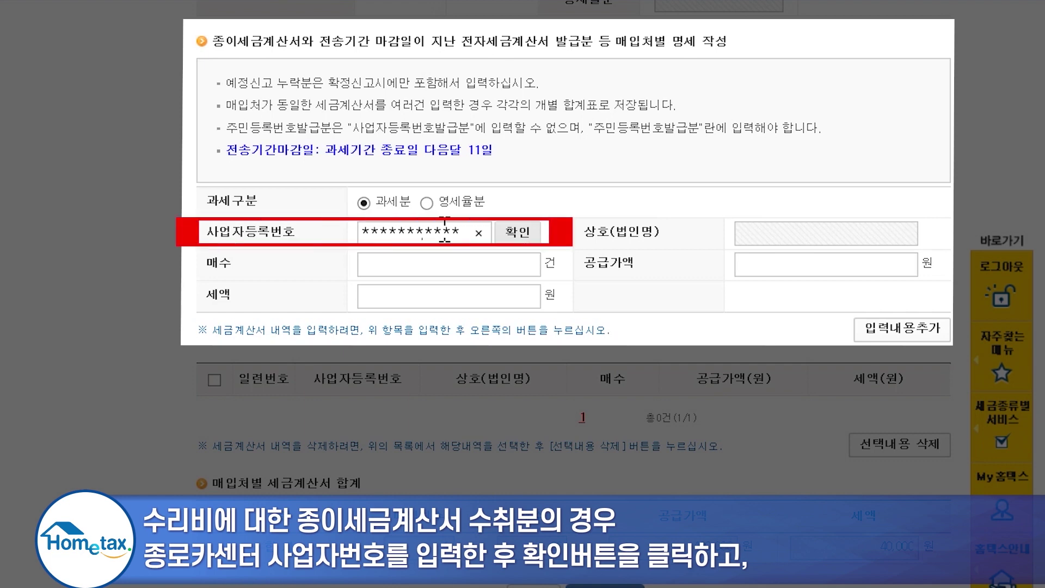
pyautogui.click(518, 233)
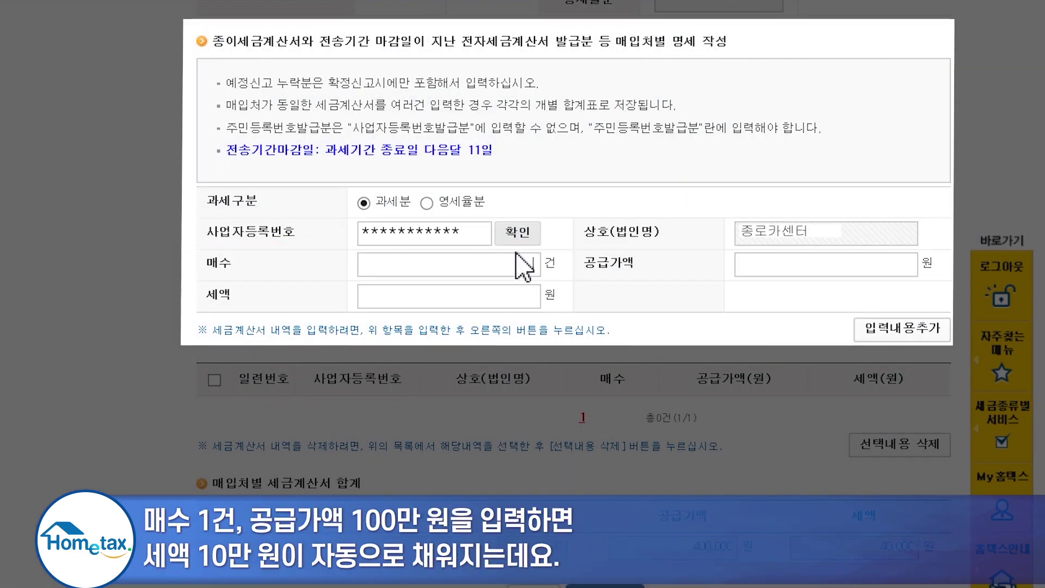
# - Add the 종로카센터 entry with 1 invoice and a supply value of 1,000,000 won, and complete the purchase invoice summary
pyautogui.write('1')
pyautogui.click(751, 265)
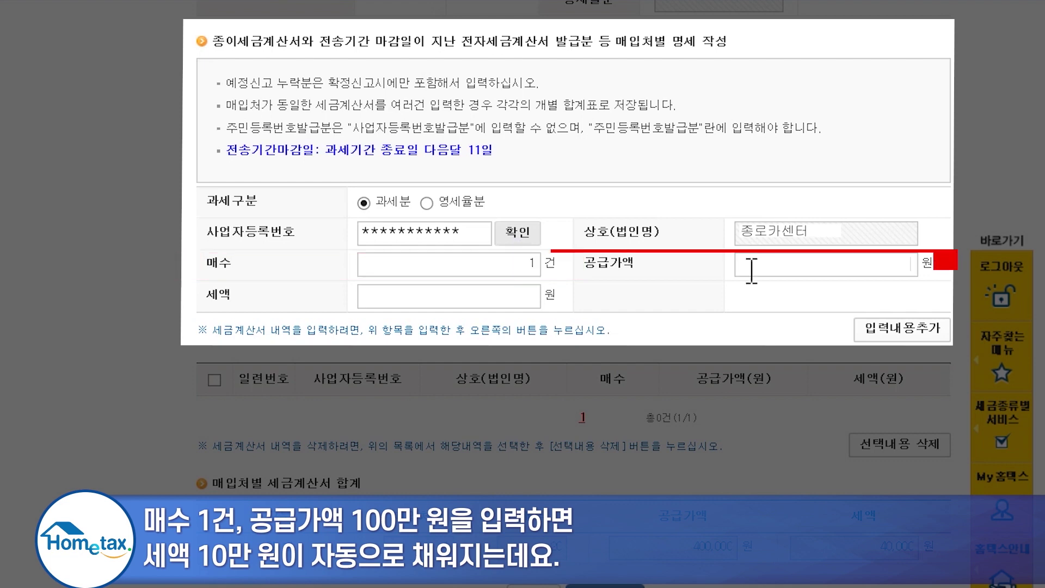
pyautogui.write('1000000')
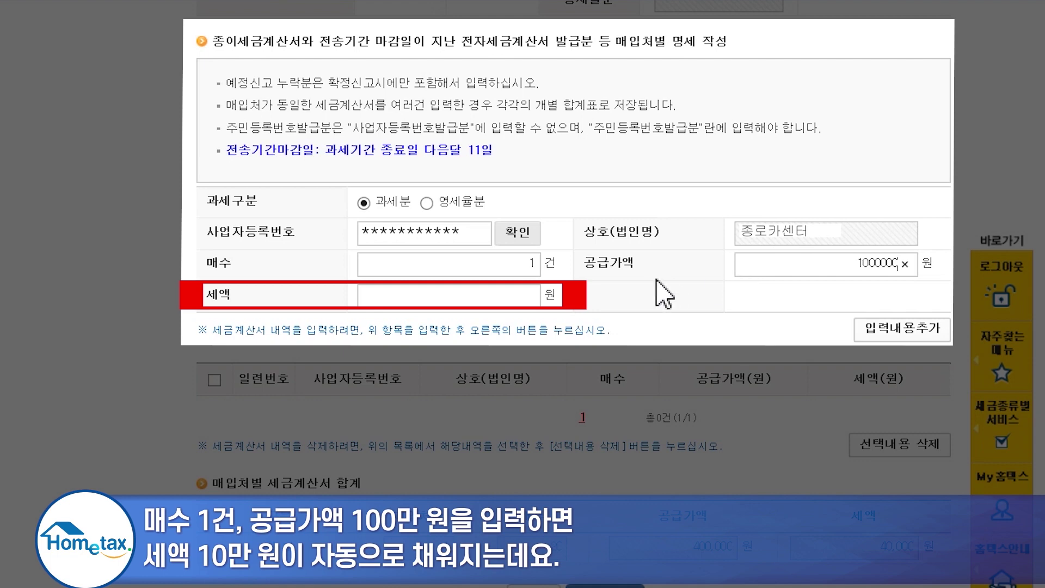
pyautogui.click(533, 295)
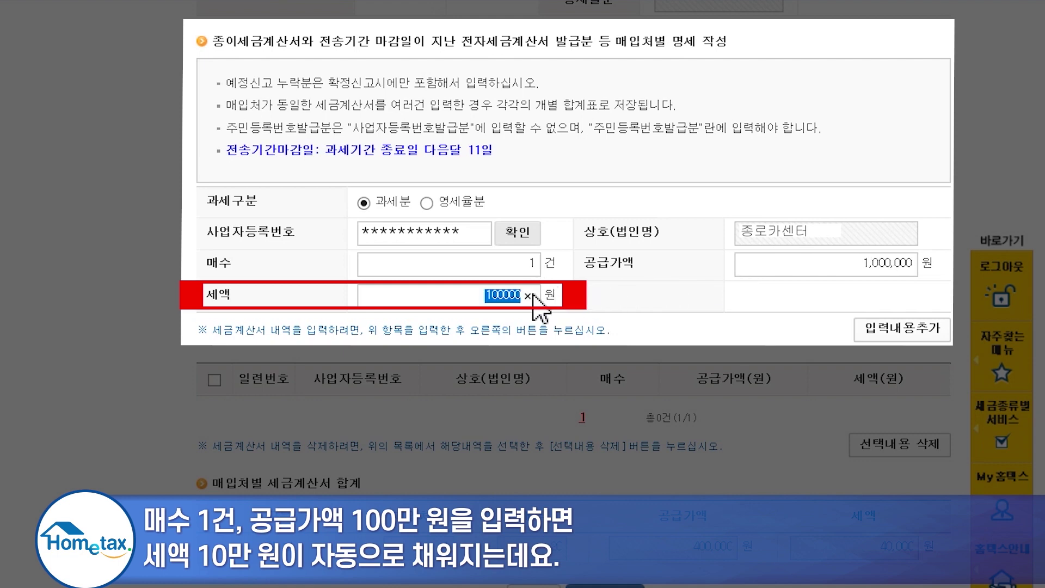
pyautogui.click(461, 297)
pyautogui.click(902, 328)
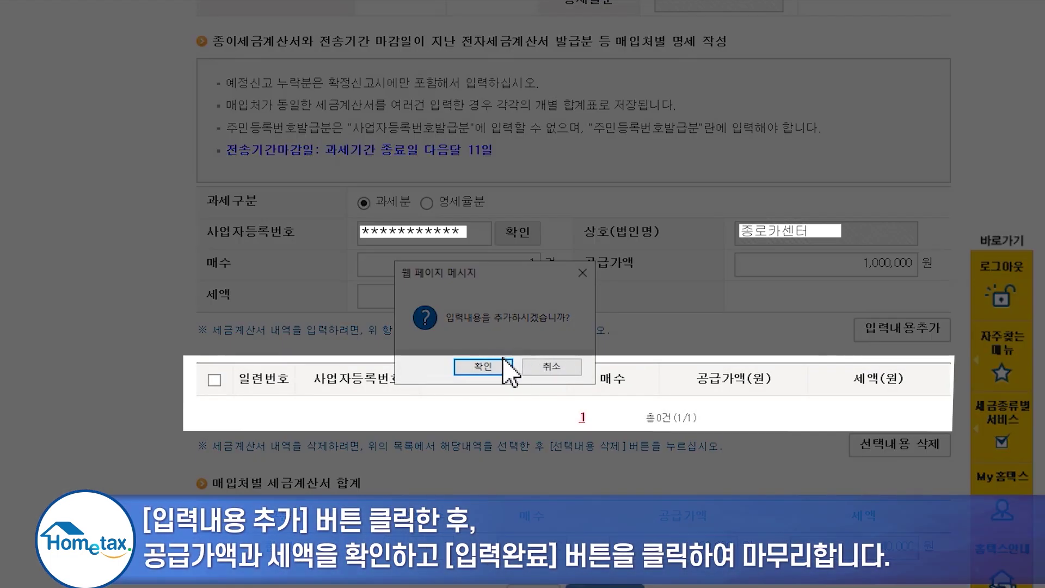
pyautogui.click(503, 359)
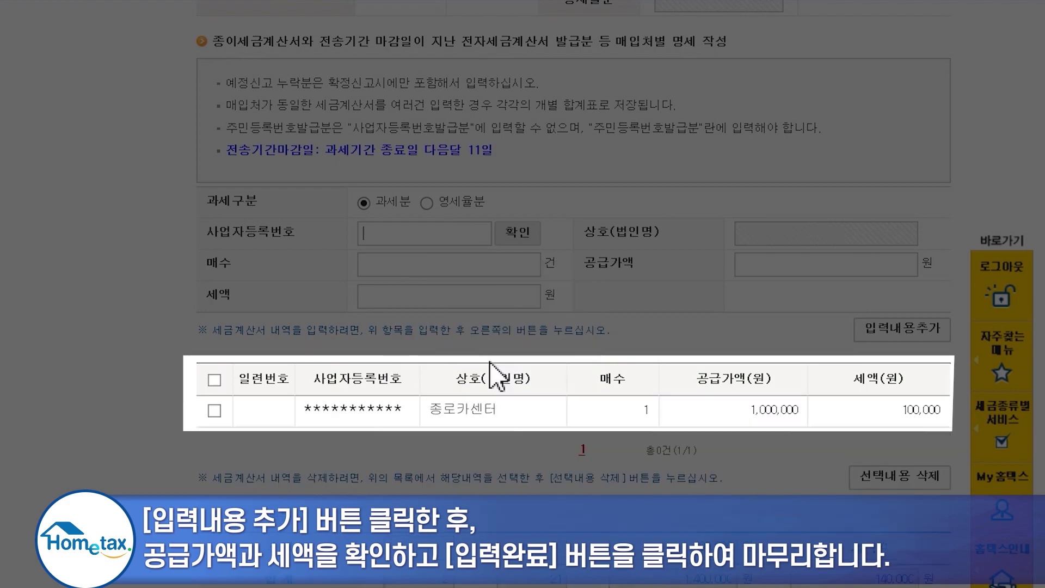
pyautogui.scroll(-2, 612, 531)
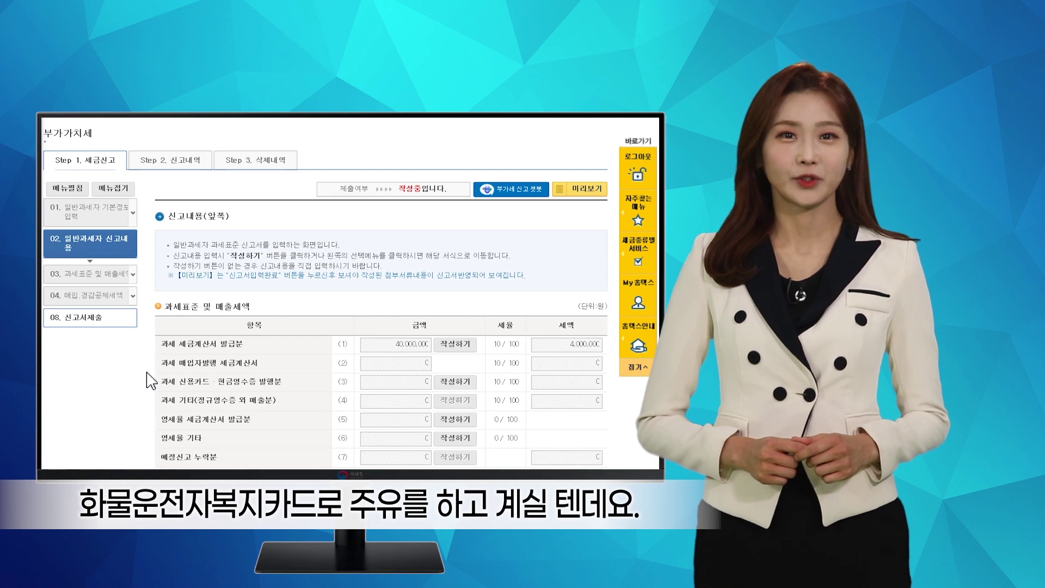
# - Open the general purchases statement for credit card sales slips (신용카드매출전표등 수령명세서 제출분 일반매입) under 그 밖의 공제매입세액
pyautogui.scroll(-6, 151, 381)
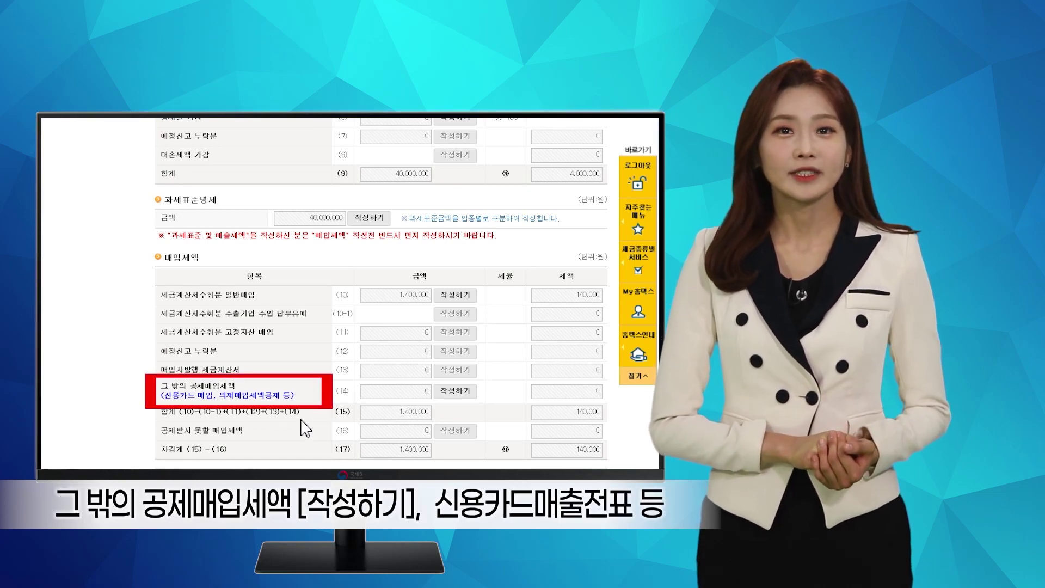
pyautogui.click(457, 392)
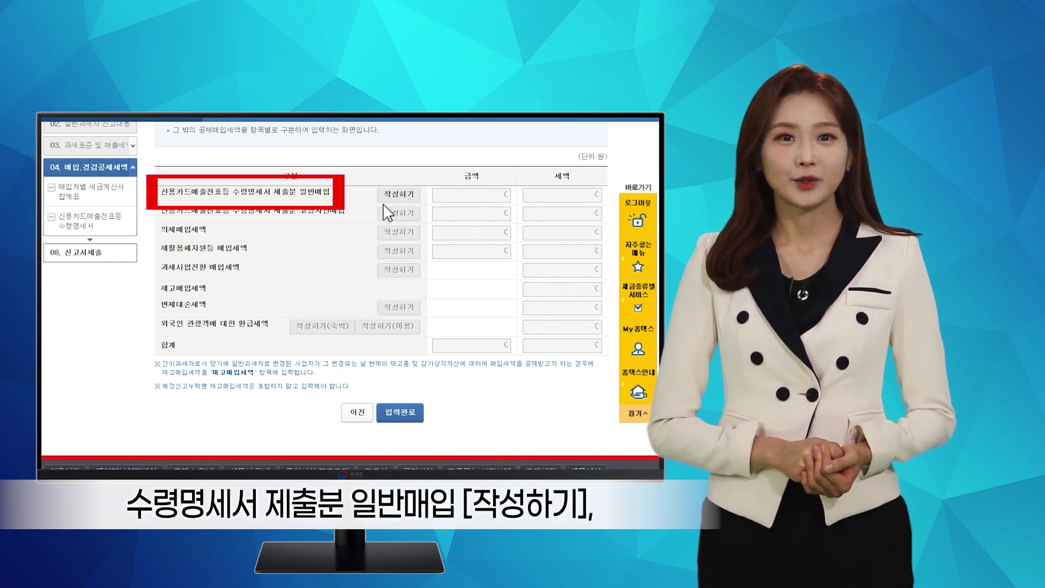
pyautogui.click(398, 196)
pyautogui.click(342, 342)
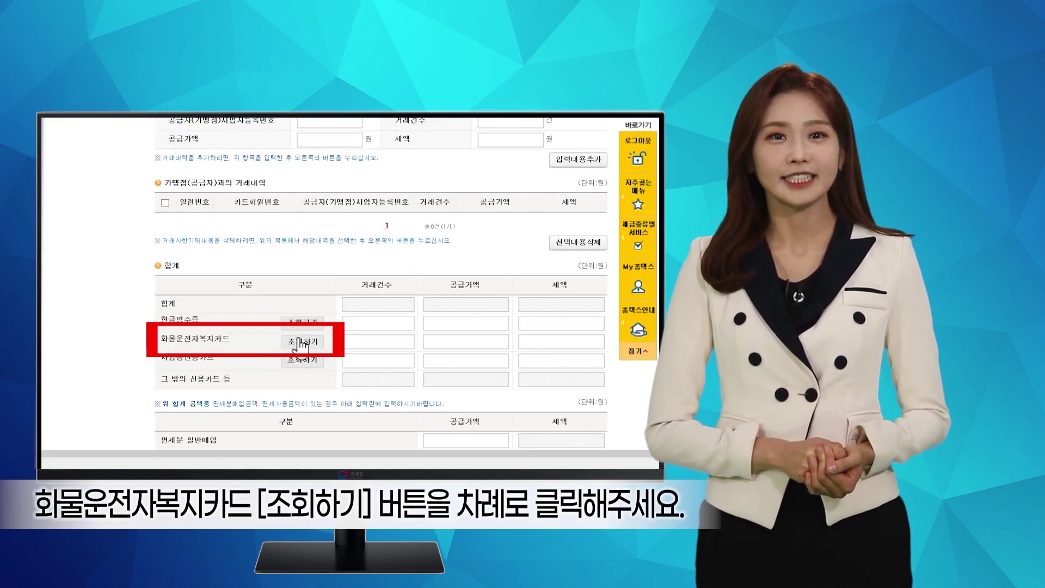
# - Look up the cumulative 2021 purchase history of the freight driver welfare card (화물운전자복지카드)
pyautogui.click(300, 343)
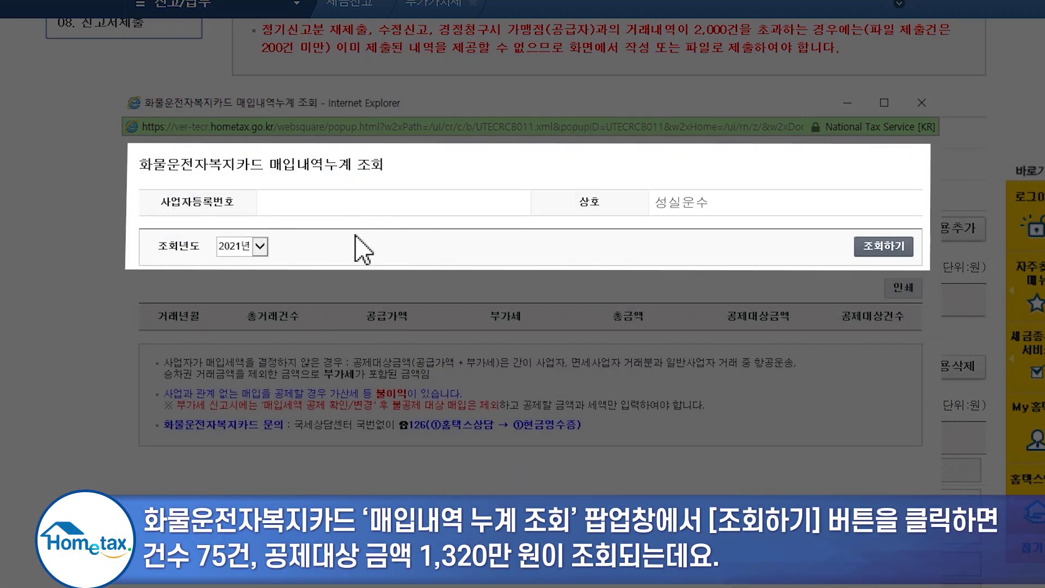
pyautogui.click(896, 252)
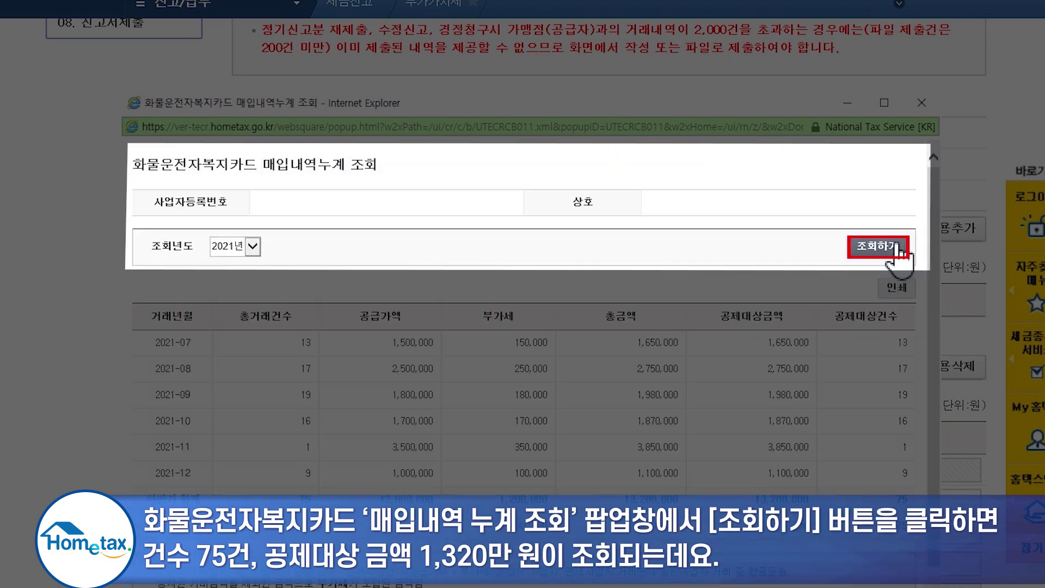
pyautogui.scroll(-1, 849, 299)
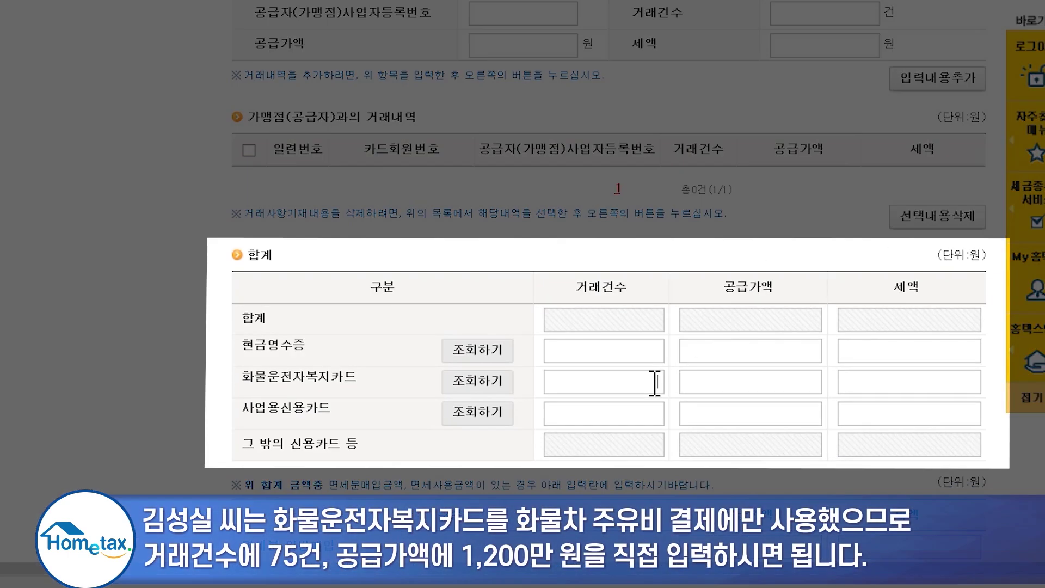
# - Enter 75 transactions and a supply value of 12,000,000 won for 화물운전자복지카드 in the totals table
pyautogui.click(656, 382)
pyautogui.write('75')
pyautogui.click(716, 392)
pyautogui.write('12')
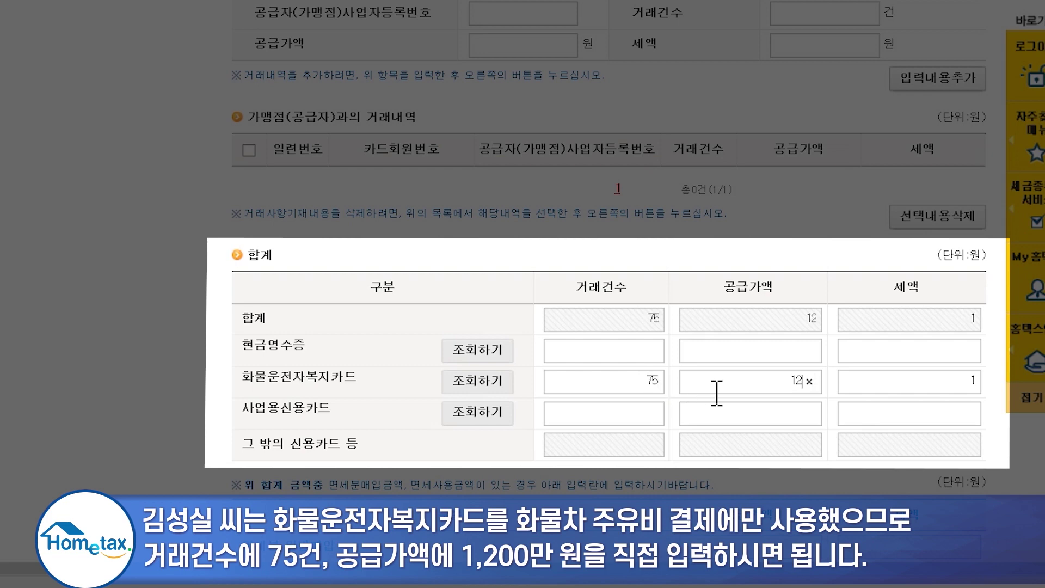
pyautogui.write('0000000')
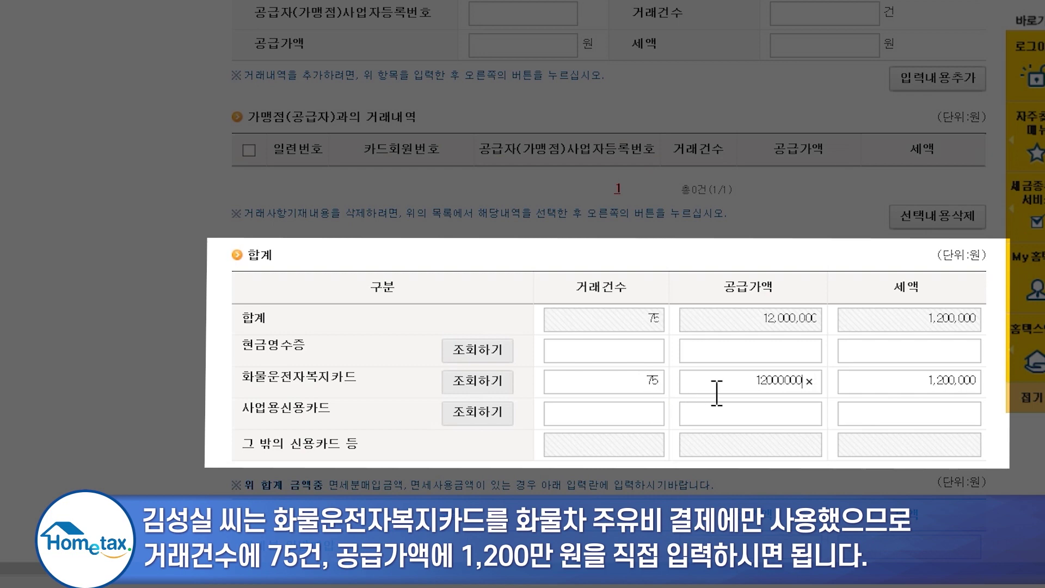
pyautogui.click(721, 414)
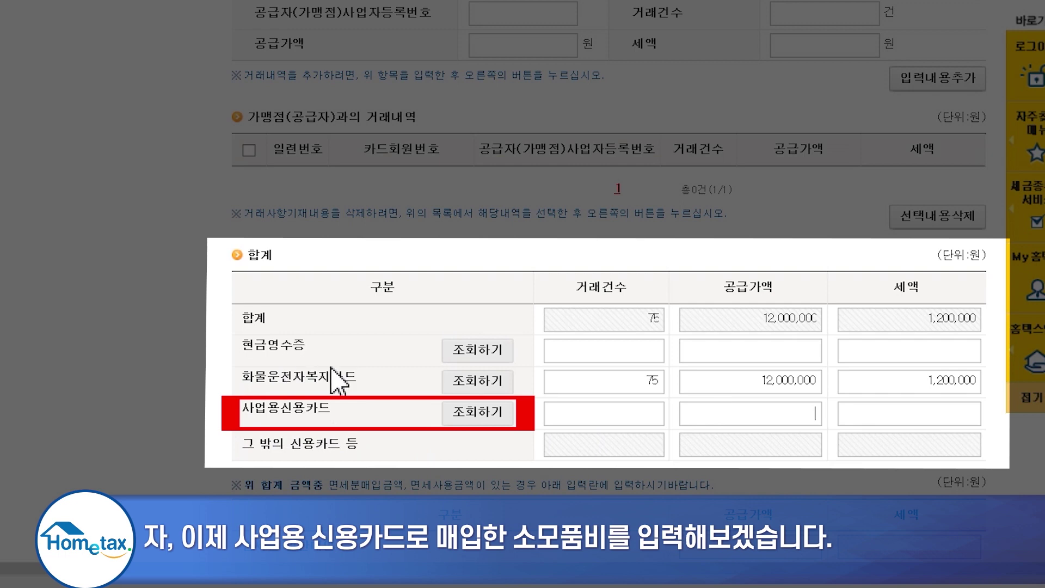
# - Look up the cumulative 2021 purchase history of the business credit card (사업용신용카드) and close the result
pyautogui.click(467, 415)
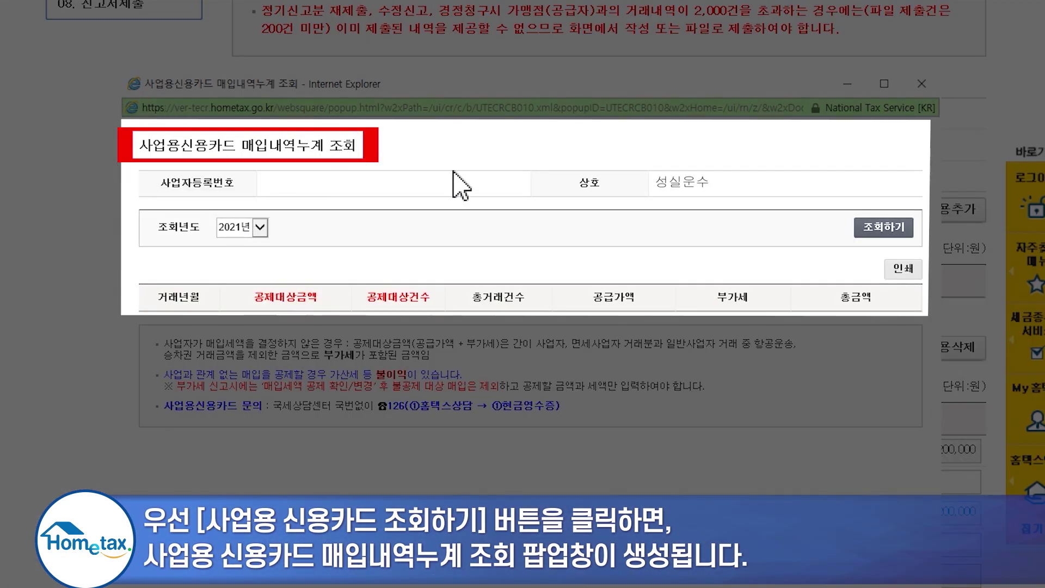
pyautogui.click(878, 229)
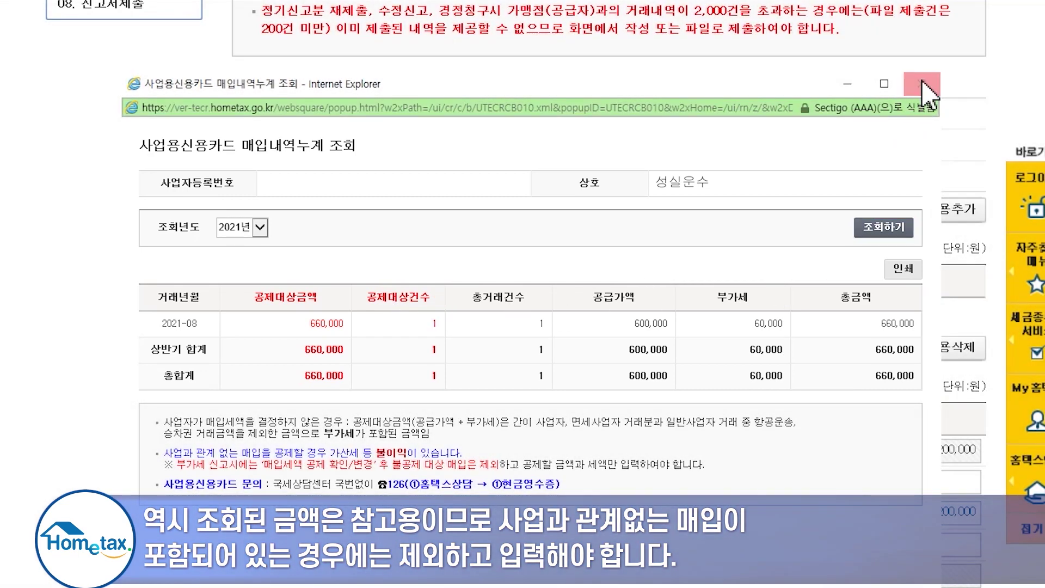
pyautogui.click(922, 84)
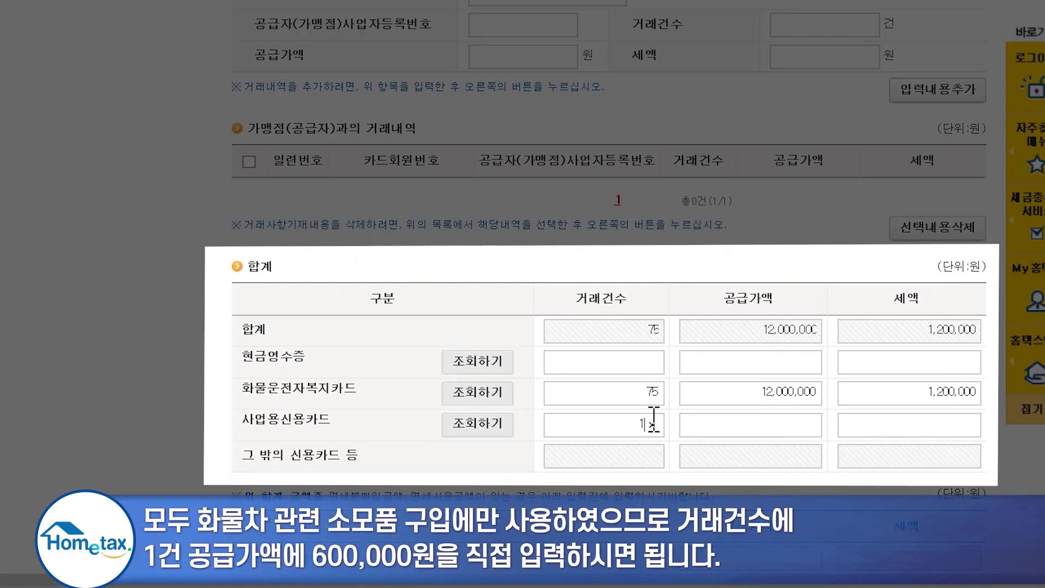
# - Enter 1 transaction and a supply value of 600,000 won for 사업용신용카드 in the totals table
pyautogui.click(653, 420)
pyautogui.write('1')
pyautogui.click(761, 422)
pyautogui.write('600000')
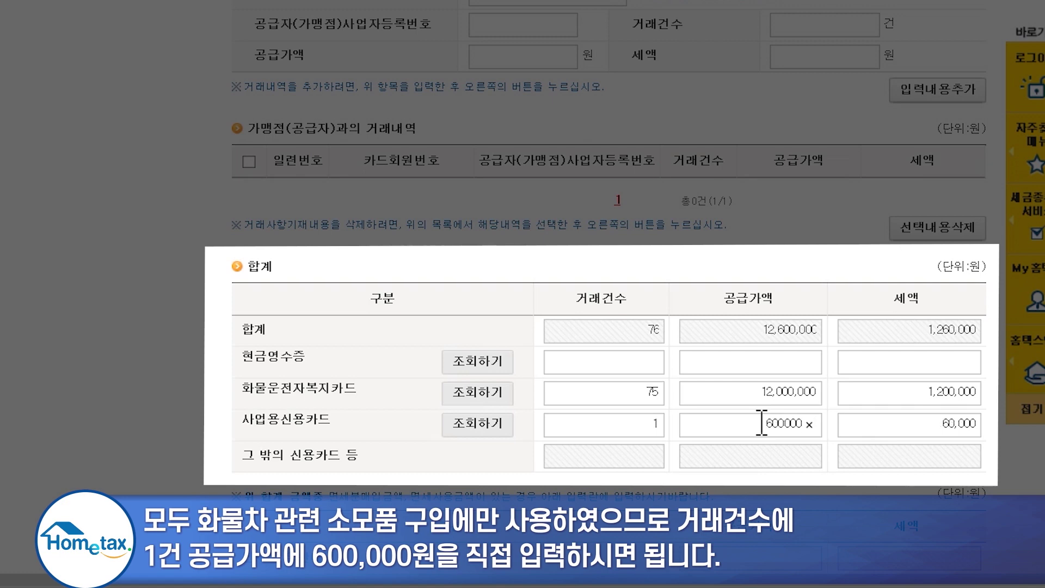
pyautogui.click(750, 462)
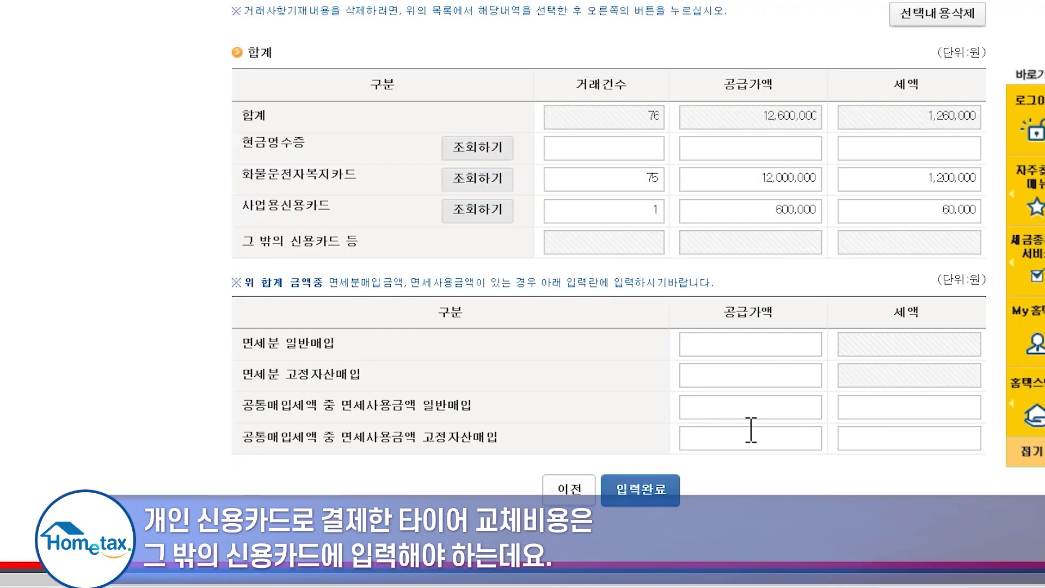
# - Add a merchant entry with the card member number, the supplier's business registration number, 2 transactions and a supply value of 1,500,000 won
pyautogui.scroll(6, 751, 428)
pyautogui.scroll(4, 754, 443)
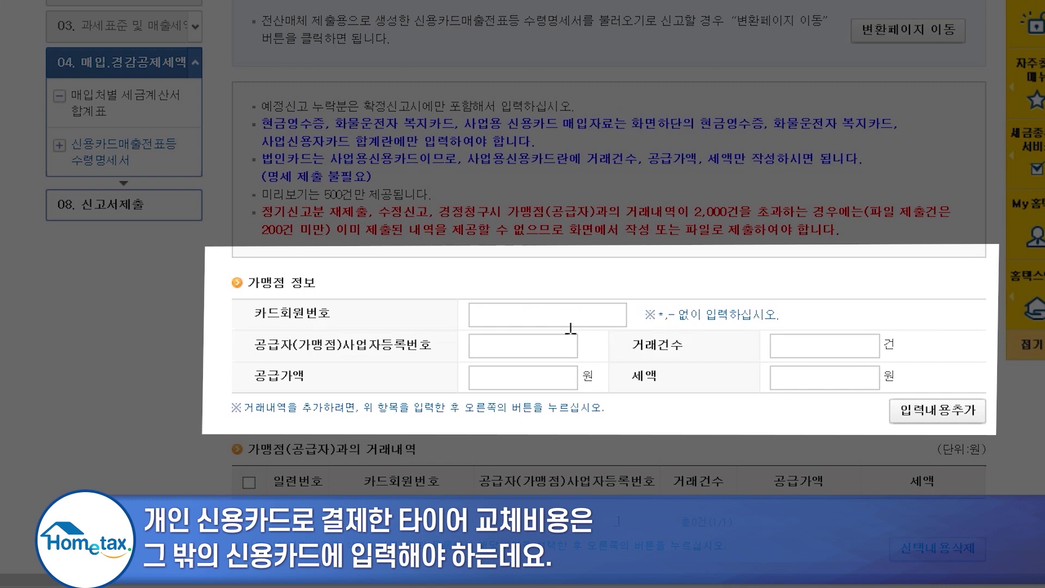
pyautogui.click(571, 318)
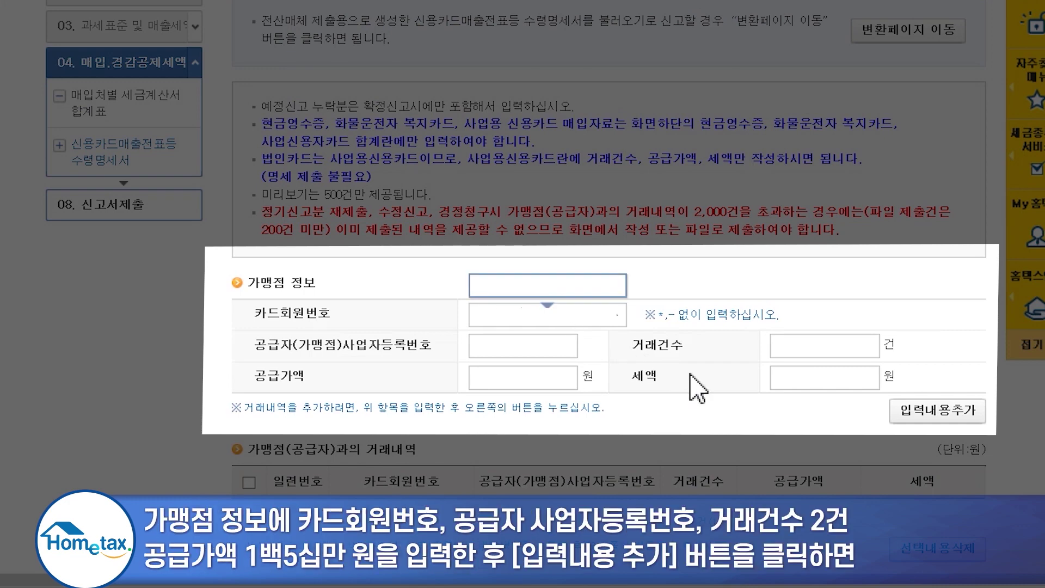
pyautogui.click(554, 345)
pyautogui.write('*********')
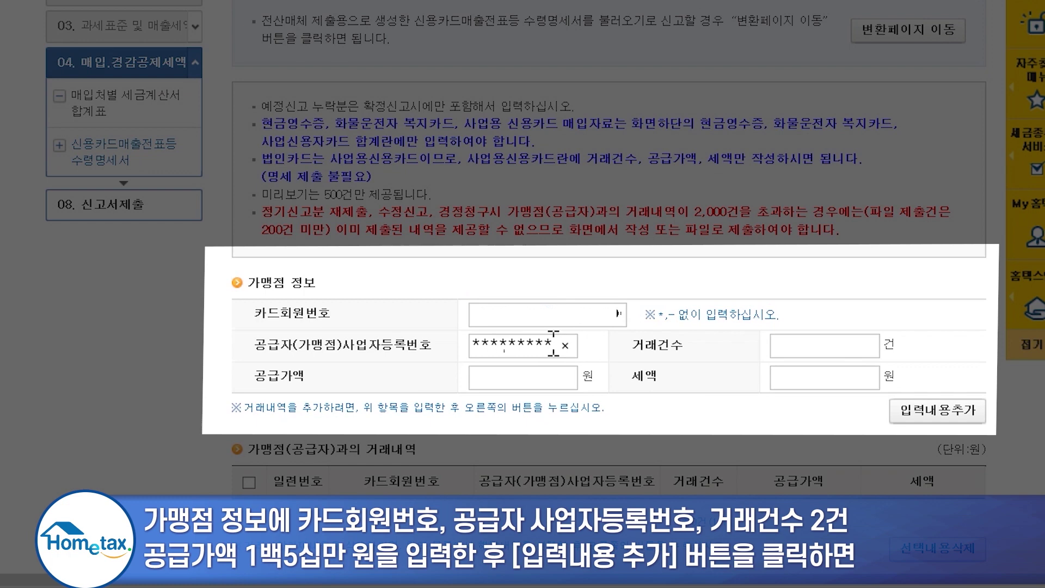
pyautogui.click(796, 352)
pyautogui.write('2')
pyautogui.click(535, 384)
pyautogui.write('1,500,000')
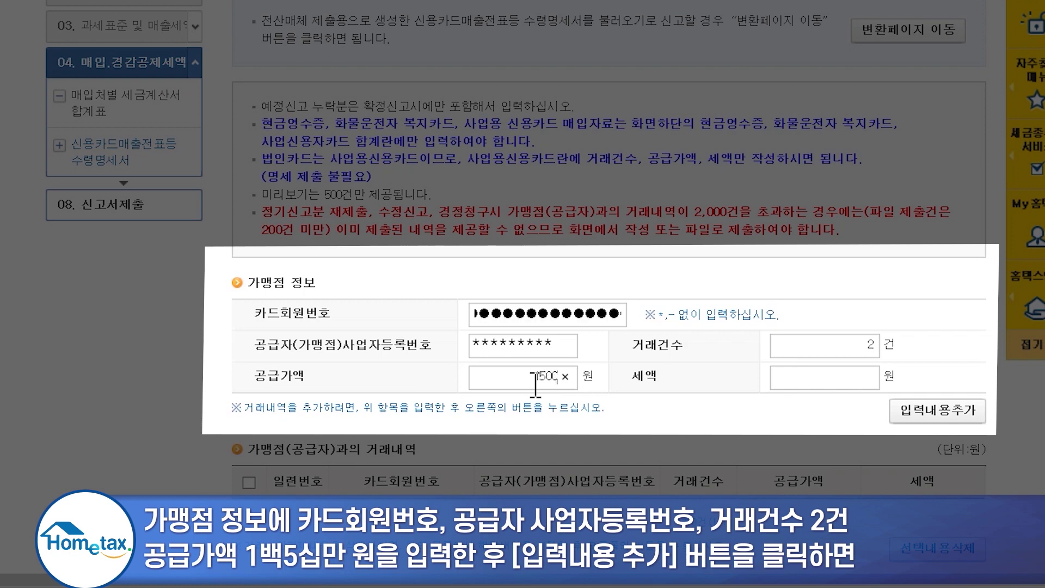
pyautogui.click(927, 413)
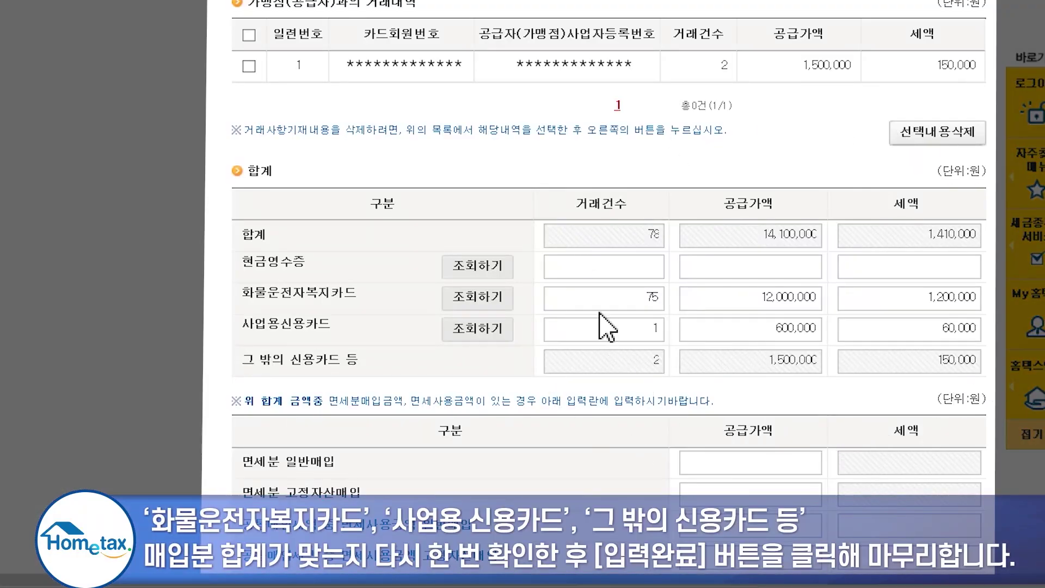
# - Review the card purchase totals and complete the credit card sales slip statement
pyautogui.scroll(-2, 614, 212)
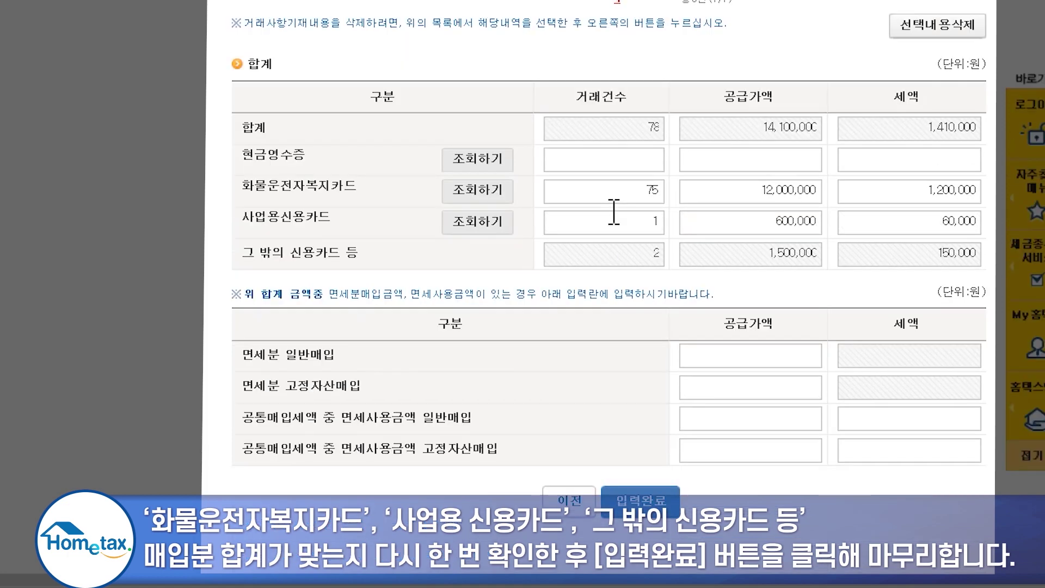
pyautogui.scroll(-2, 614, 212)
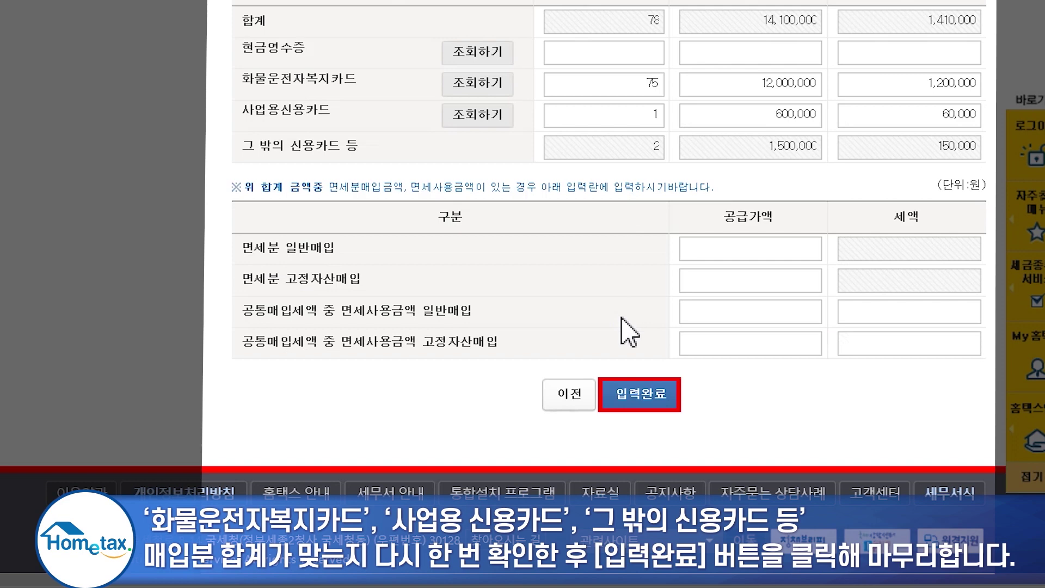
pyautogui.click(634, 387)
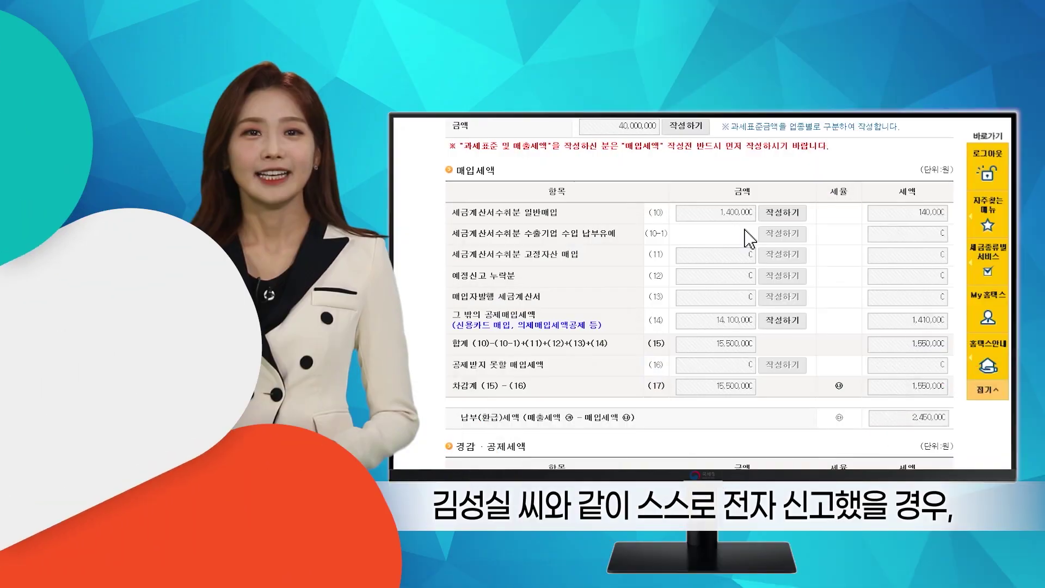
# - Open the 그 밖의 경감·공제세액 statement and complete it with the prefilled electronic filing tax credit (전자신고 세액공제)
pyautogui.scroll(-3, 745, 229)
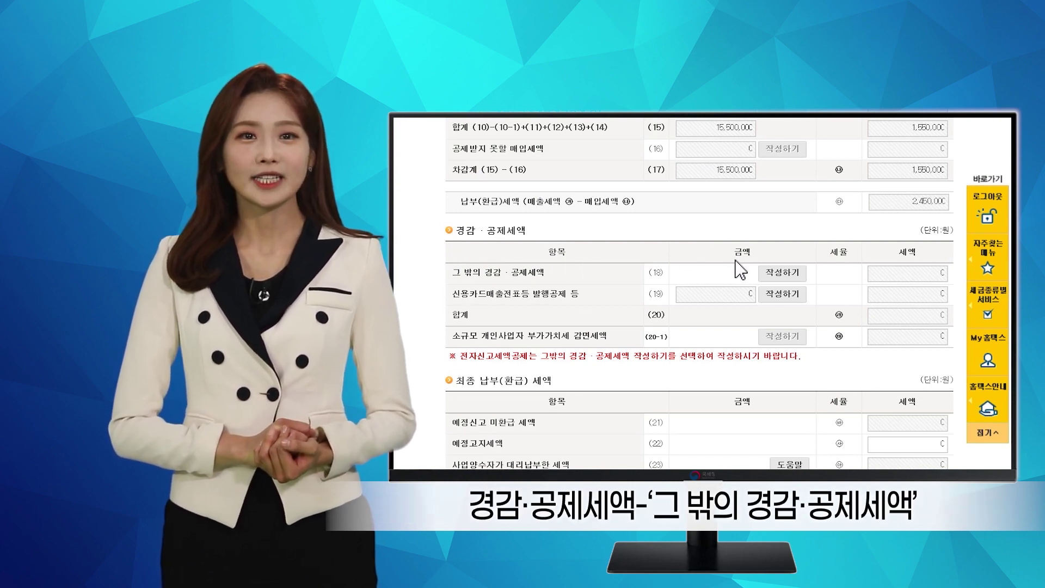
pyautogui.click(780, 273)
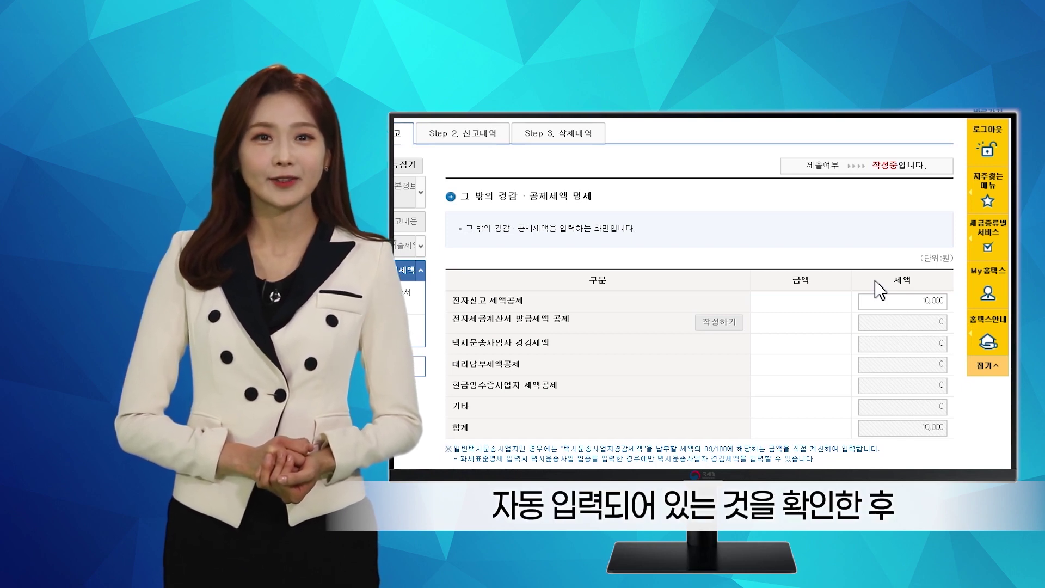
pyautogui.scroll(-5, 879, 291)
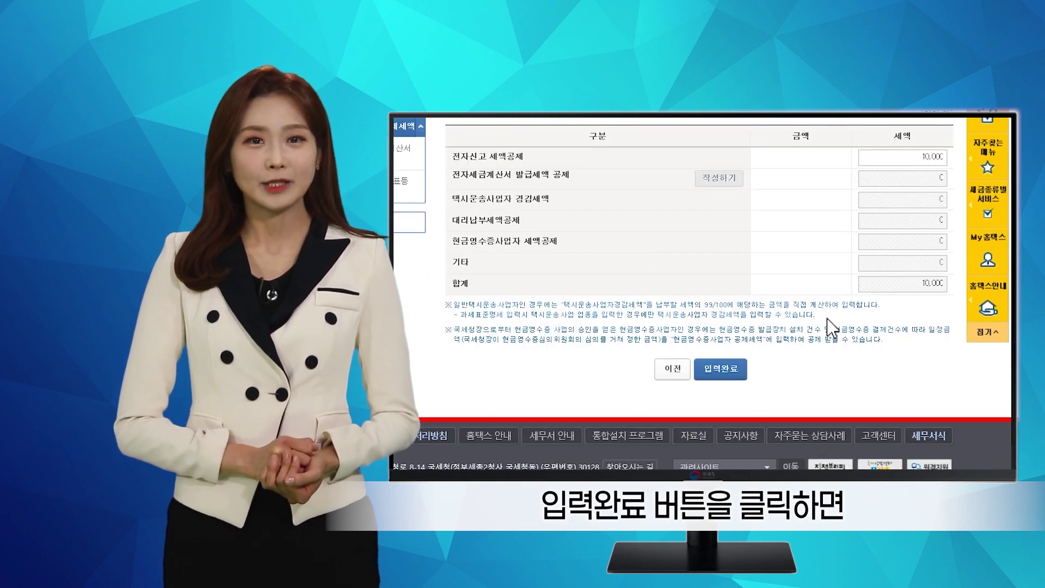
pyautogui.click(732, 342)
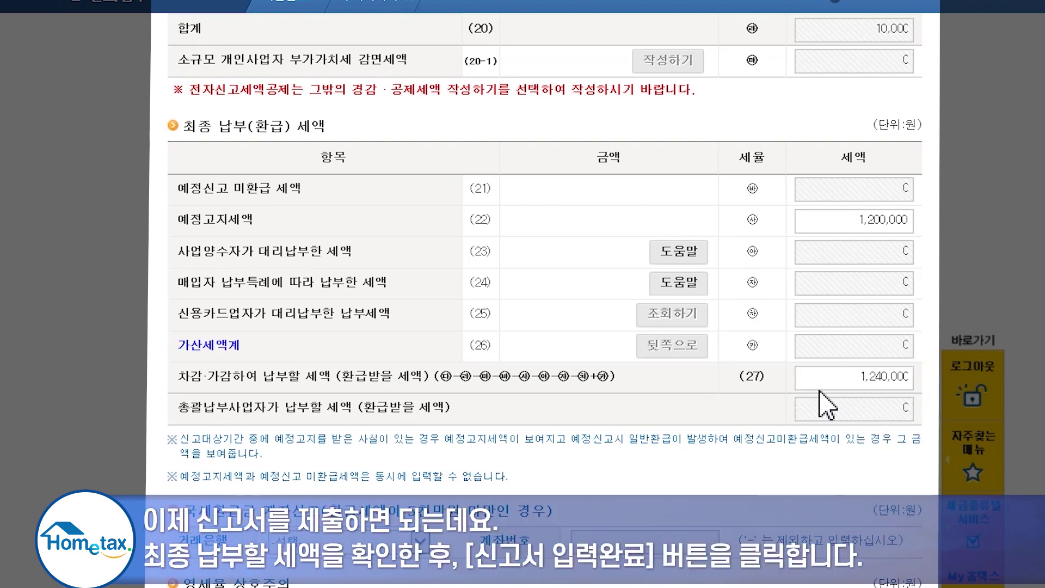
# - Check the final tax payable at the end of the return form and complete the return entry, confirming the completion
pyautogui.scroll(-4, 828, 376)
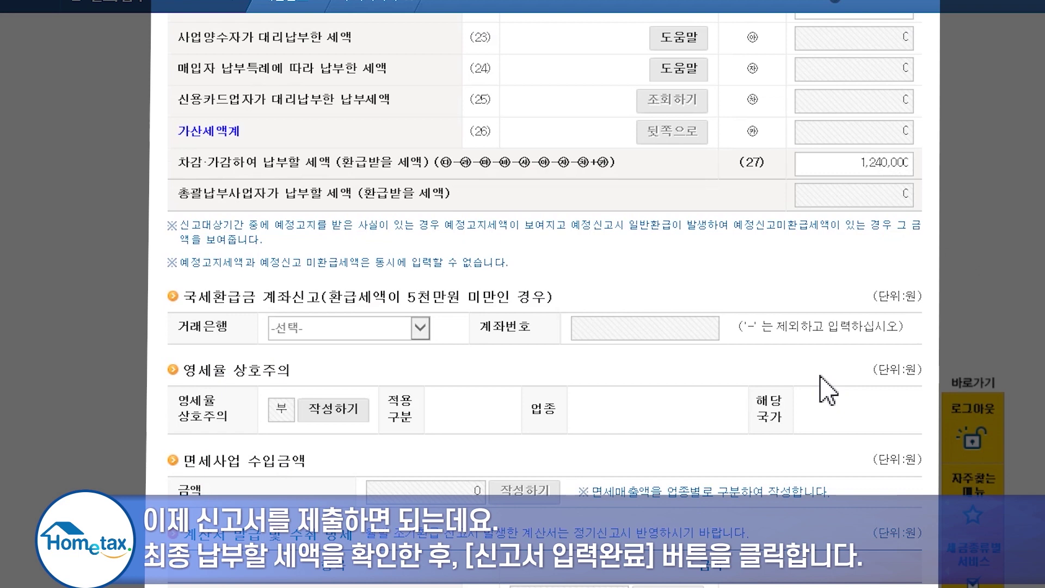
pyautogui.scroll(-4, 825, 388)
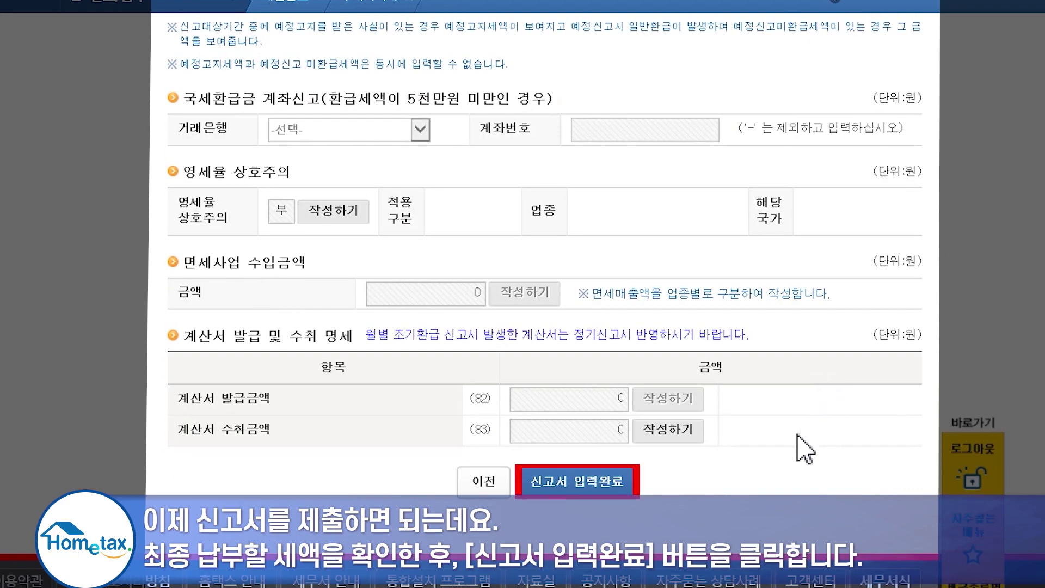
pyautogui.click(593, 483)
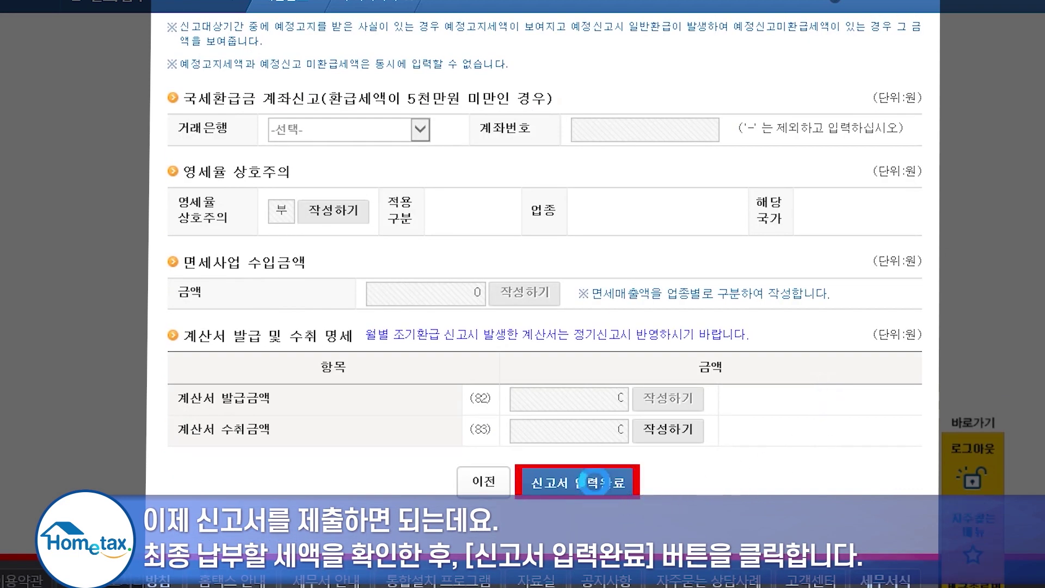
pyautogui.click(463, 382)
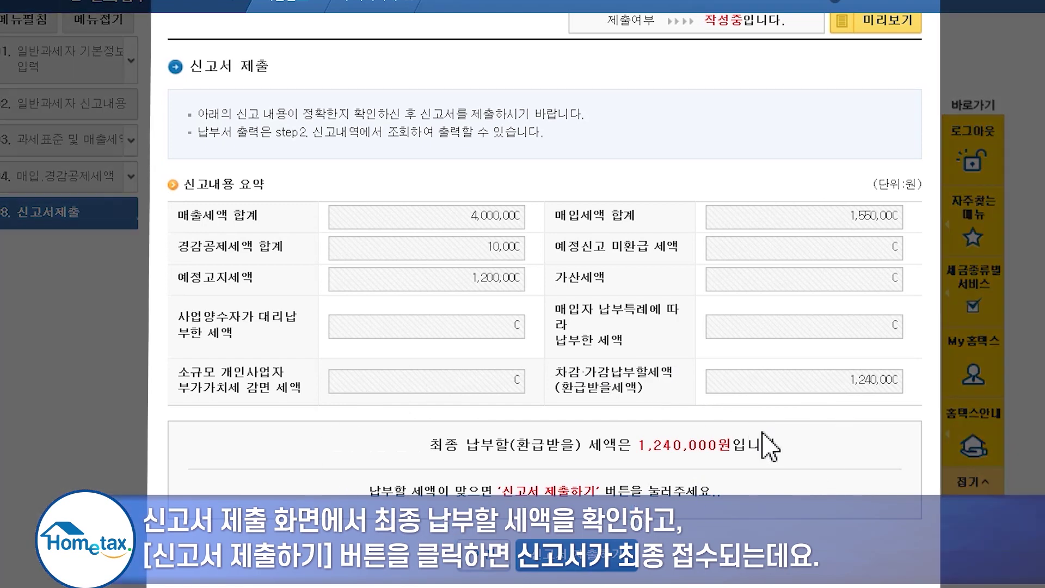
# - Review the return summary (신고내용 요약) and submit the value-added tax return, confirming the submission
pyautogui.scroll(-2, 761, 430)
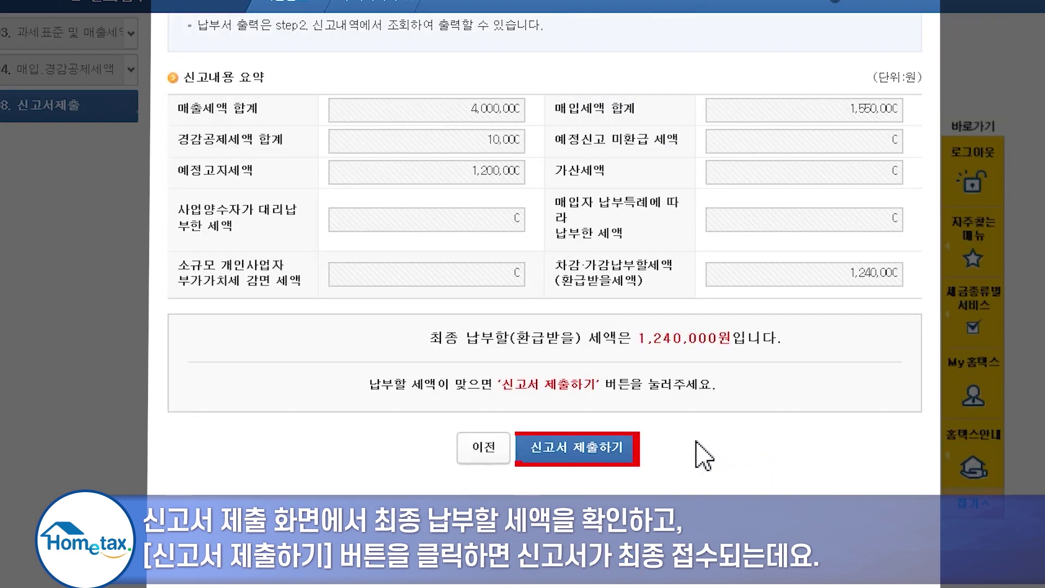
pyautogui.click(625, 451)
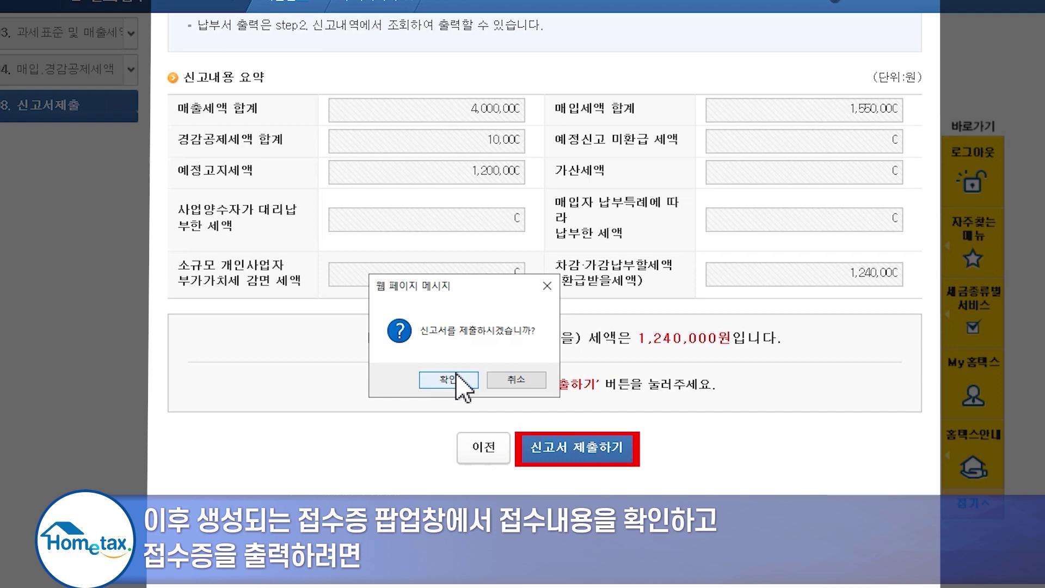
pyautogui.click(456, 377)
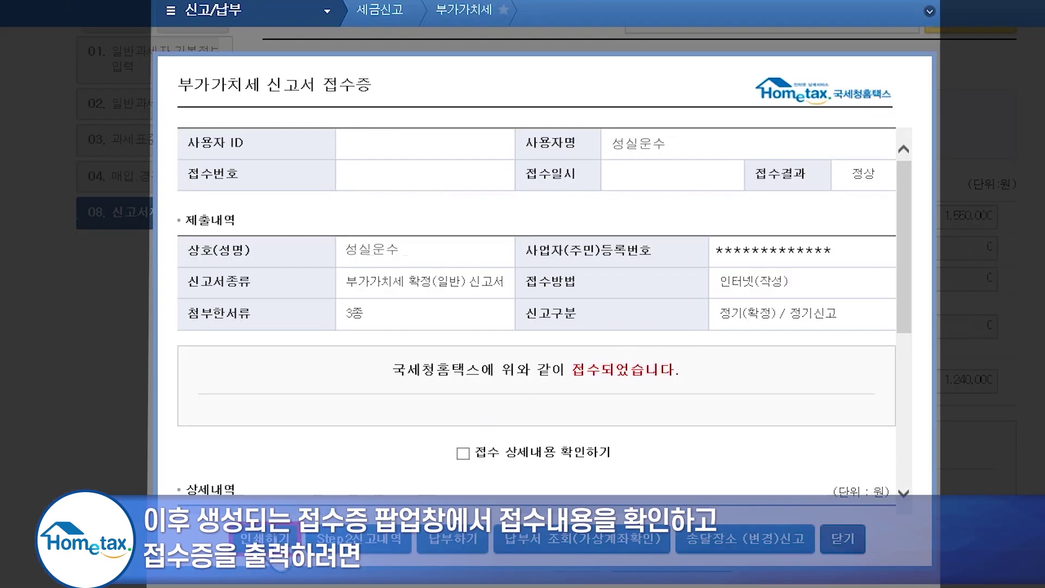
# - Print the filing receipt with the business name and taxpayer details disclosed, and acknowledge its detailed contents as personally checked by the filer (신고자 본인)
pyautogui.click(266, 539)
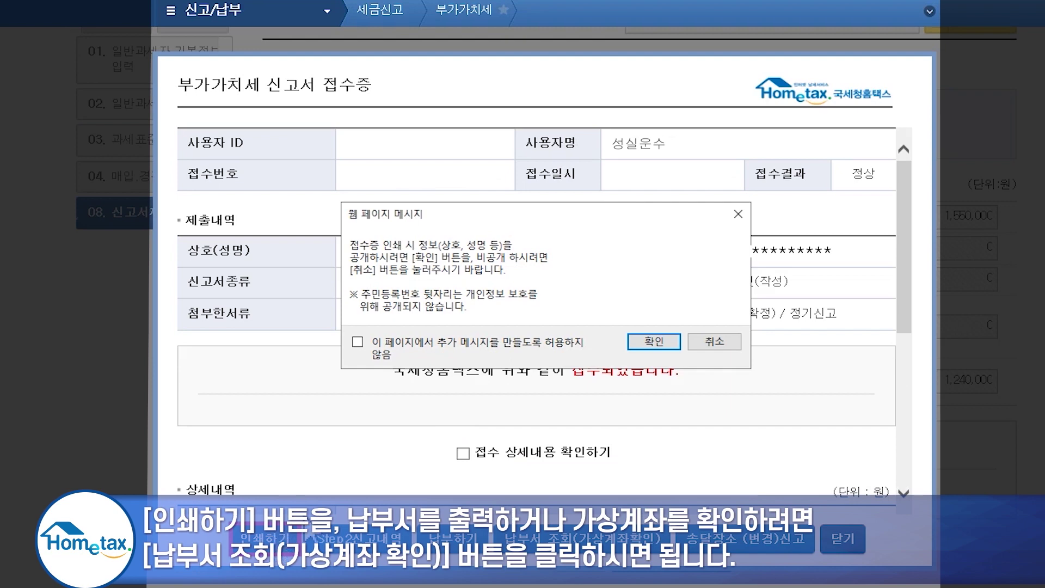
pyautogui.click(654, 341)
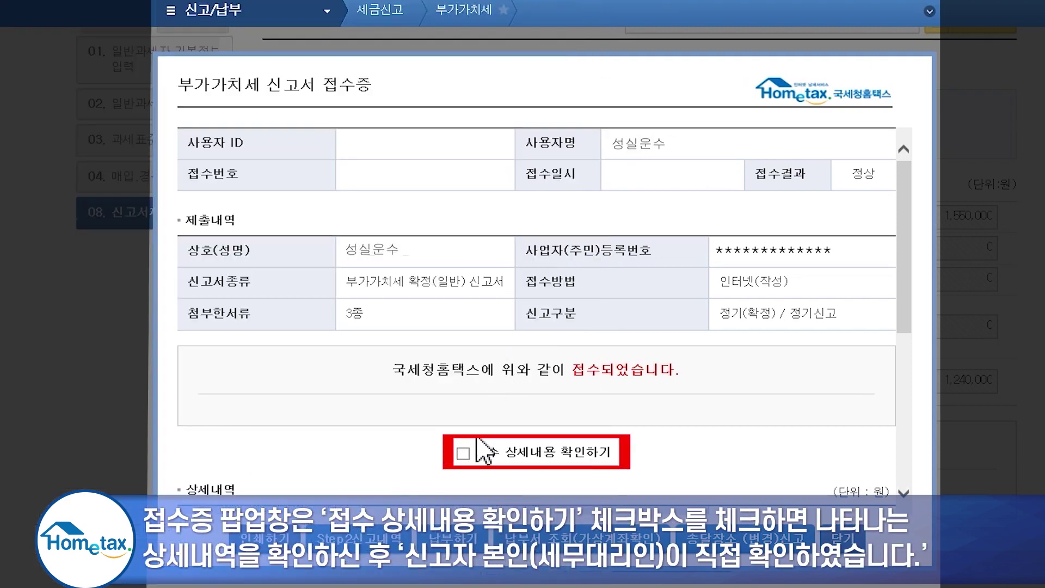
pyautogui.click(466, 456)
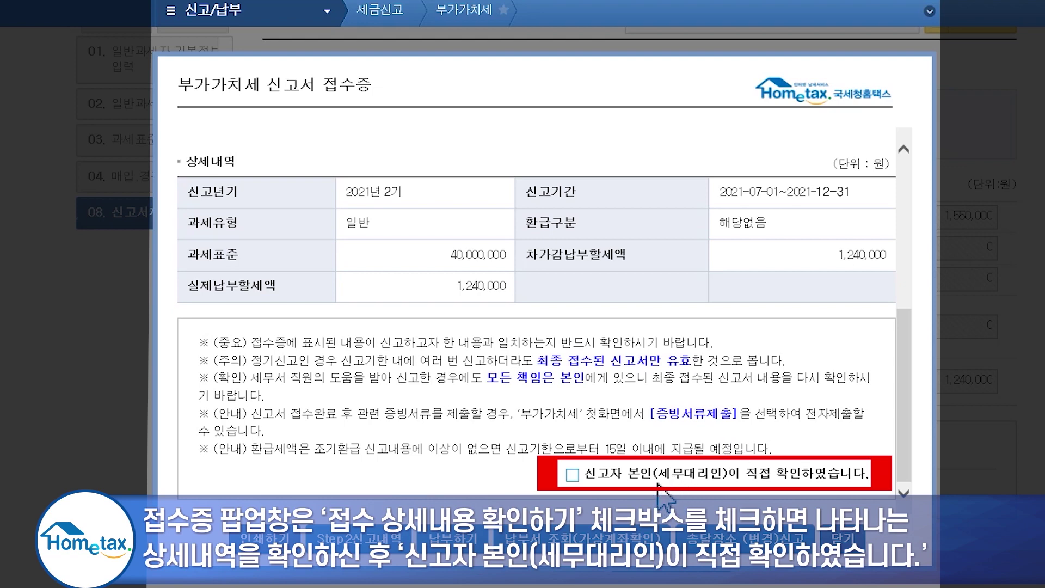
pyautogui.click(577, 472)
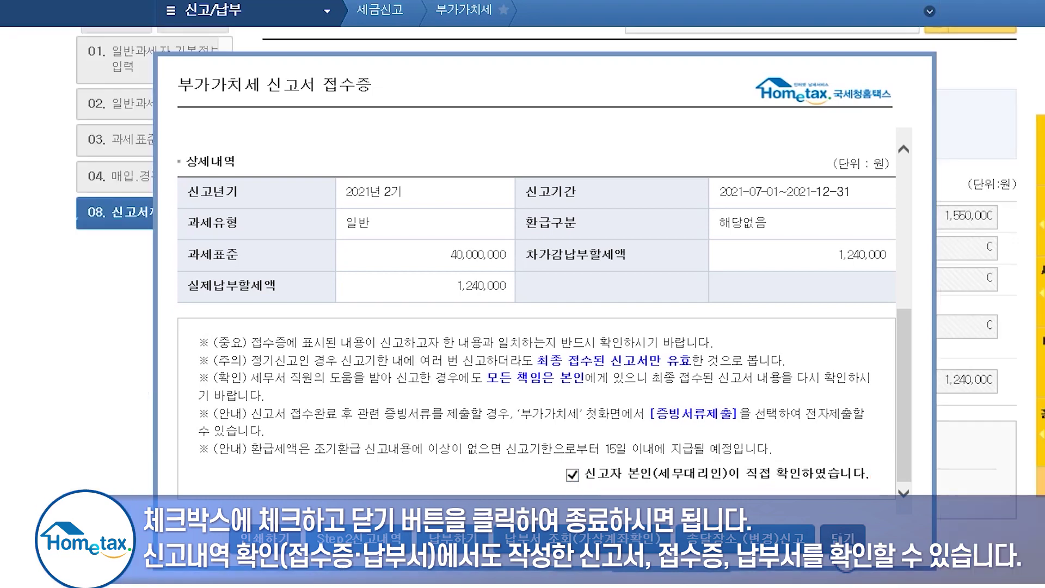
pyautogui.click(843, 536)
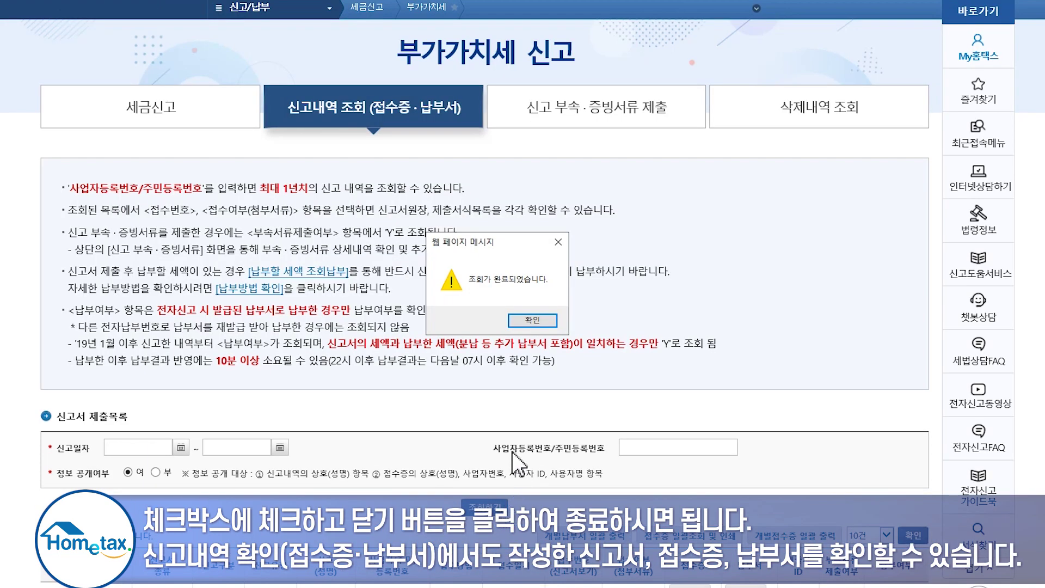
# - Examine the list of submitted returns (신고서 제출목록) for the filed return, its receipt and its payment slip
pyautogui.click(545, 321)
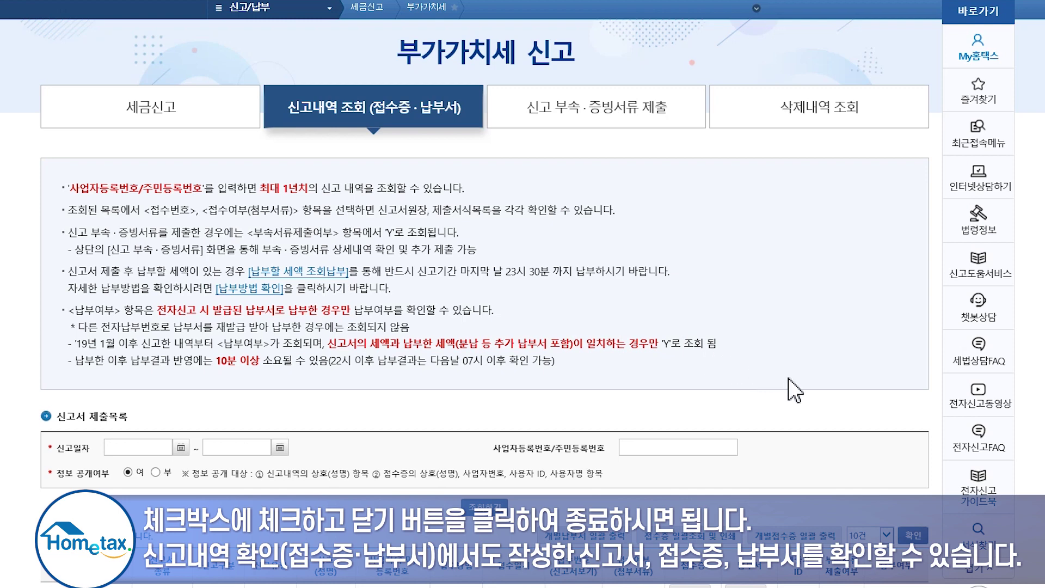
pyautogui.scroll(-3, 796, 379)
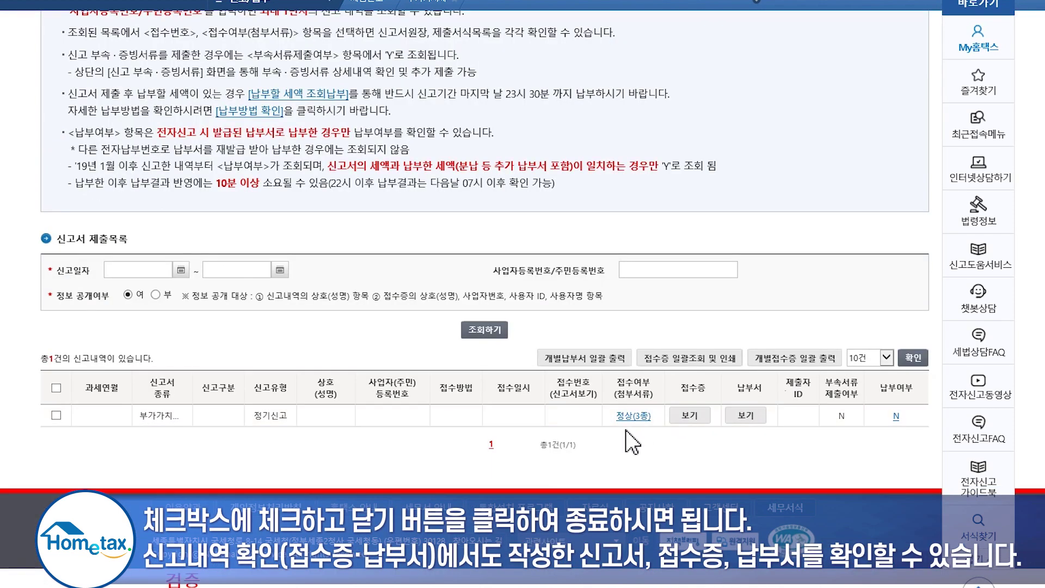